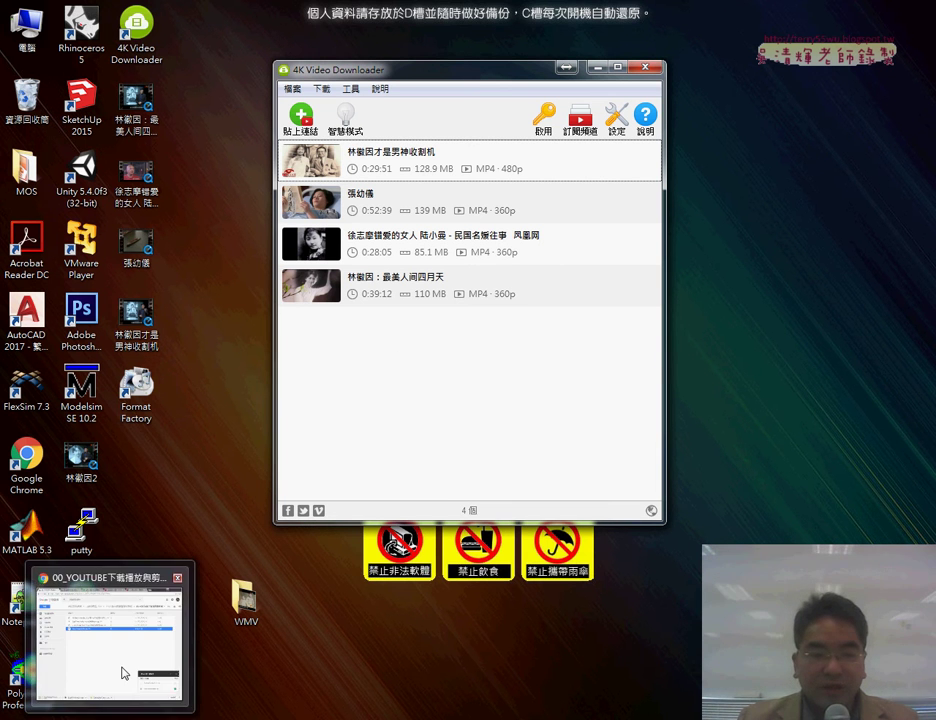
# - Bring the Chrome window with the Google Drive folder 00_YOUTUBE下載播放與剪輯 to the front
pyautogui.click(125, 672)
# - Walk through the 4K Video Downloader, Free Video Cutter Joiner and K-Lite Codec Pack installers
pyautogui.click(411, 197)
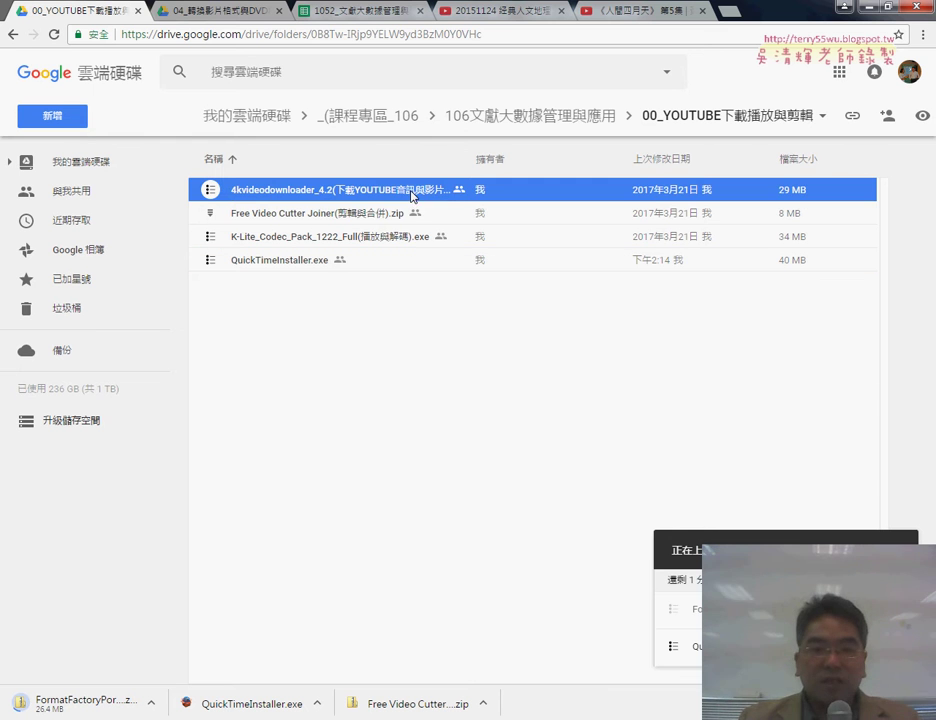
pyautogui.click(543, 216)
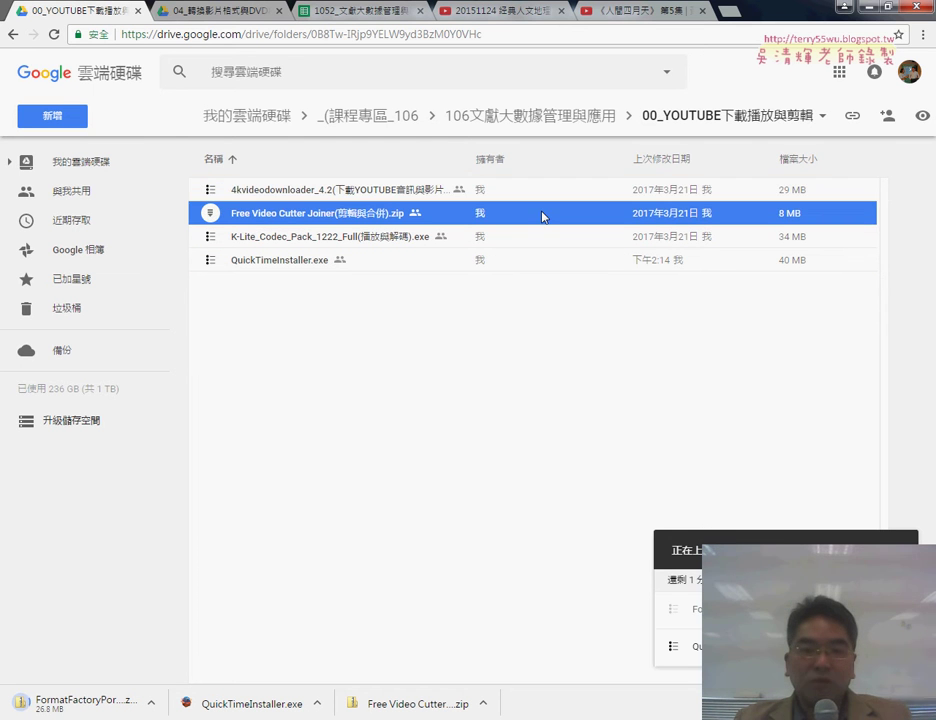
pyautogui.click(501, 243)
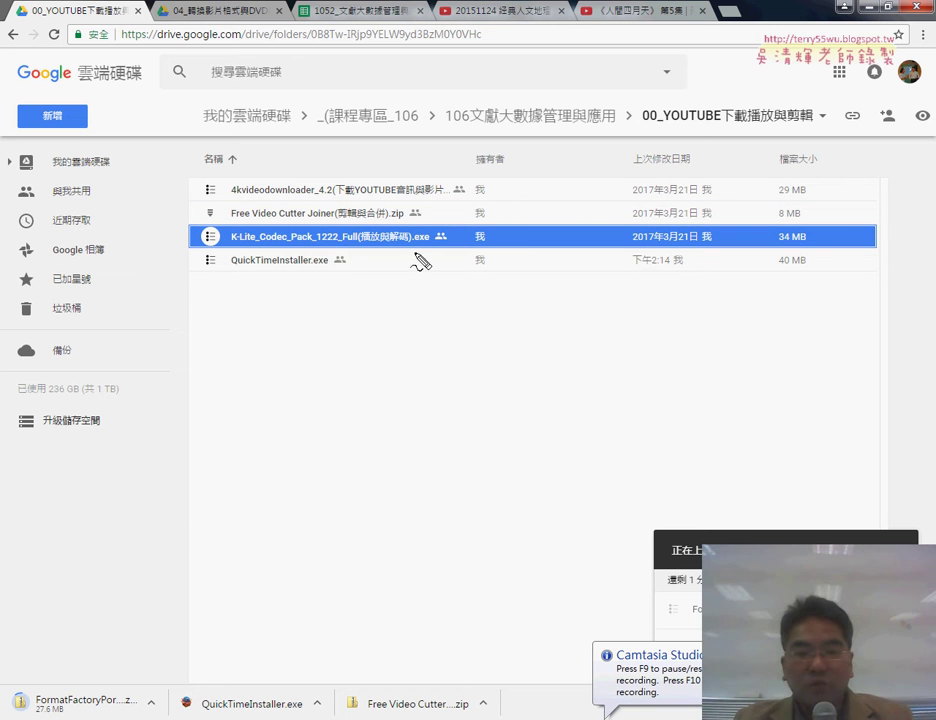
pyautogui.moveTo(412, 252)
pyautogui.mouseDown()
pyautogui.moveTo(197, 240)
pyautogui.moveTo(451, 238)
pyautogui.mouseUp()
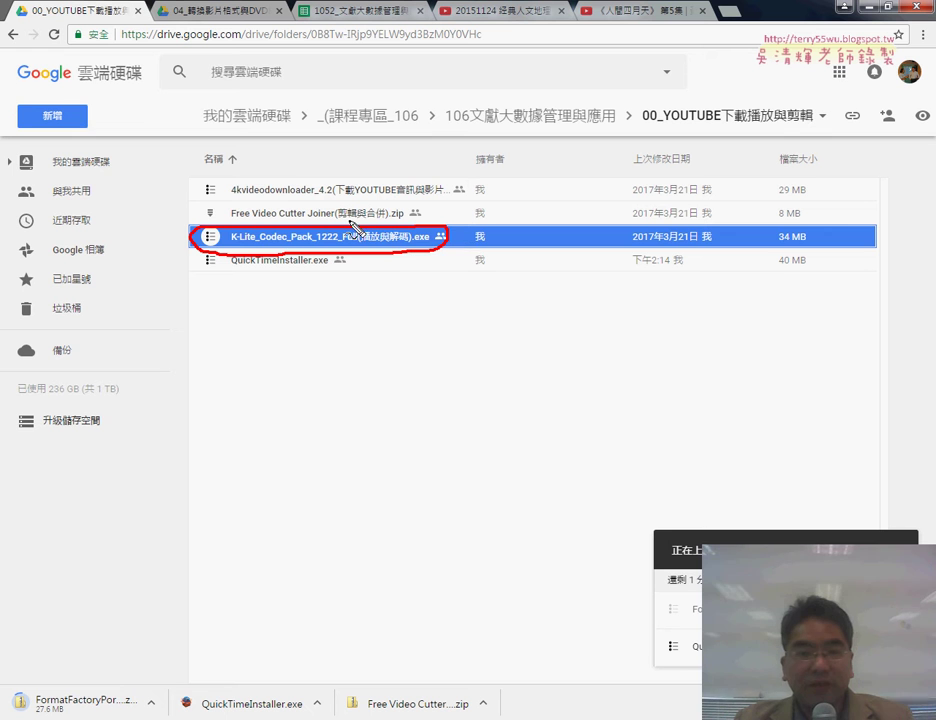
pyautogui.moveTo(194, 172)
pyautogui.mouseDown()
pyautogui.moveTo(177, 197)
pyautogui.moveTo(316, 193)
pyautogui.mouseUp()
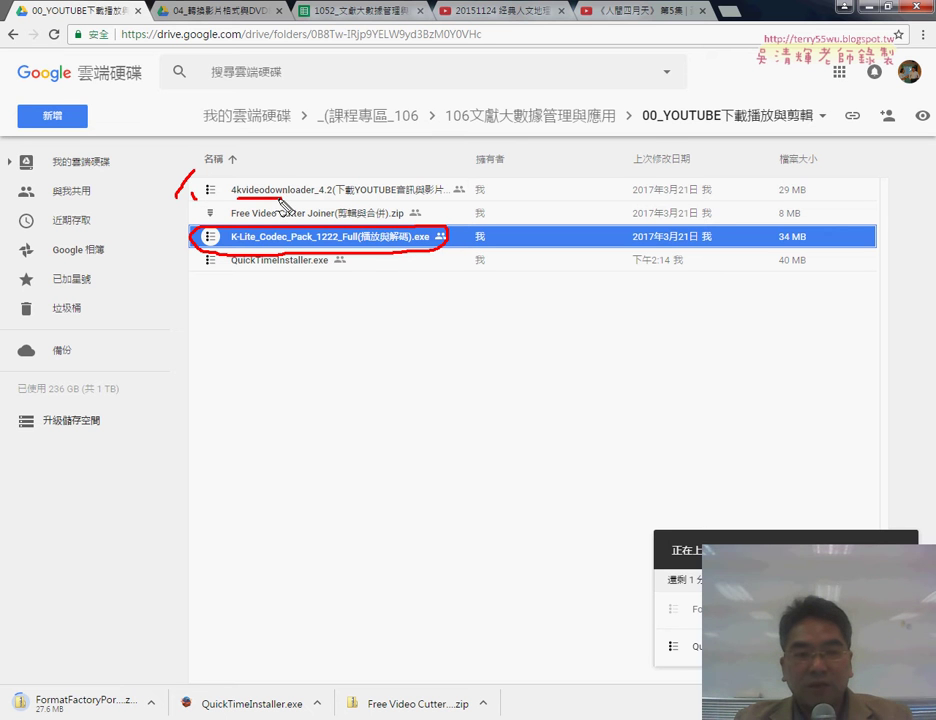
pyautogui.moveTo(168, 232); pyautogui.dragTo(200, 246)
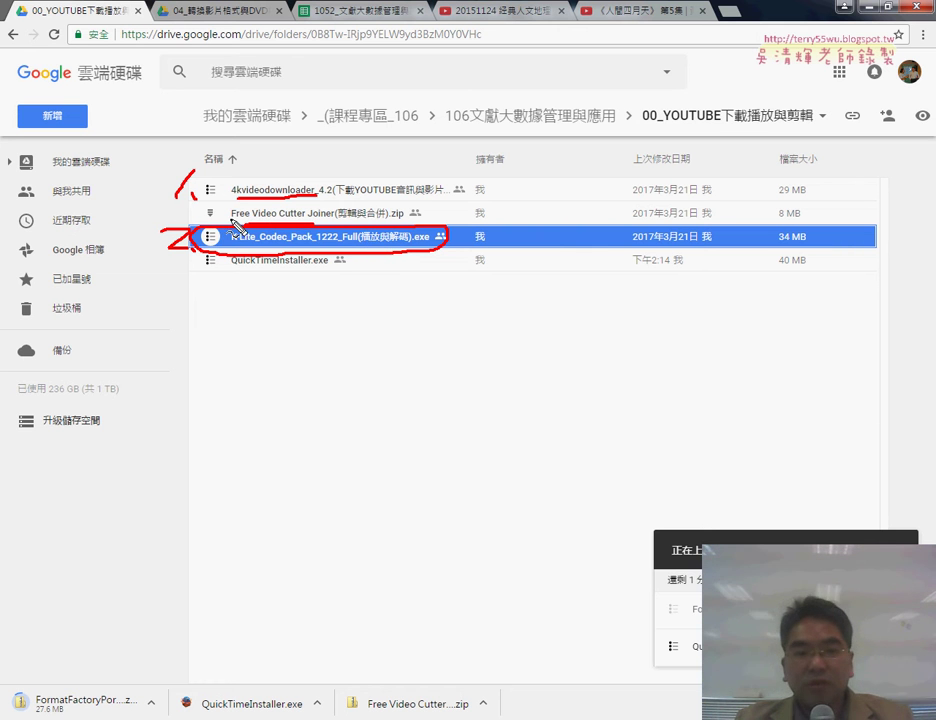
pyautogui.moveTo(168, 202); pyautogui.dragTo(172, 222)
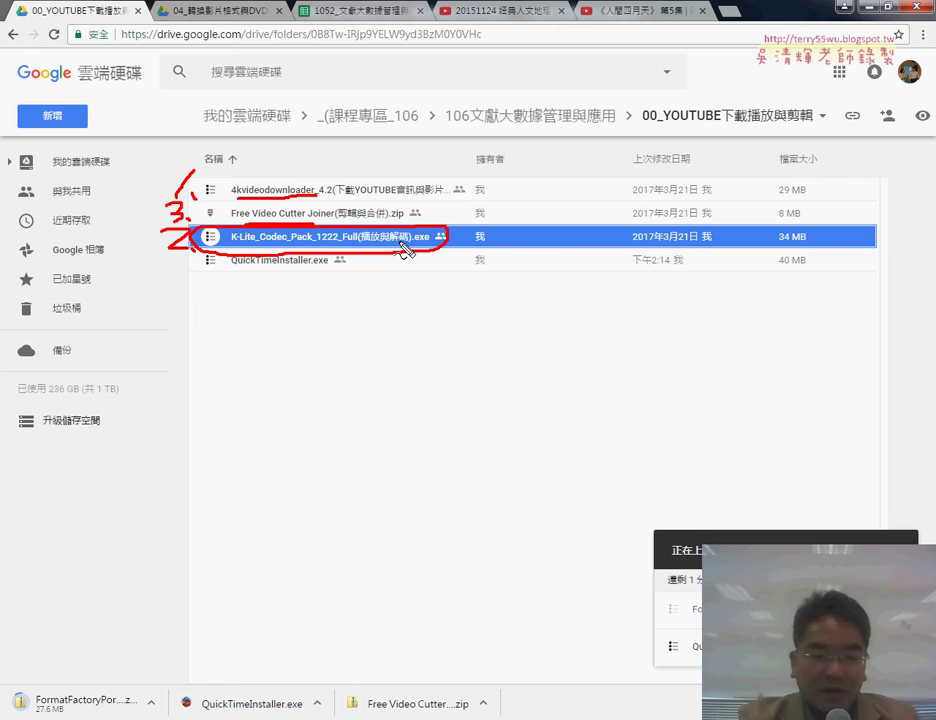
pyautogui.press('Escape')
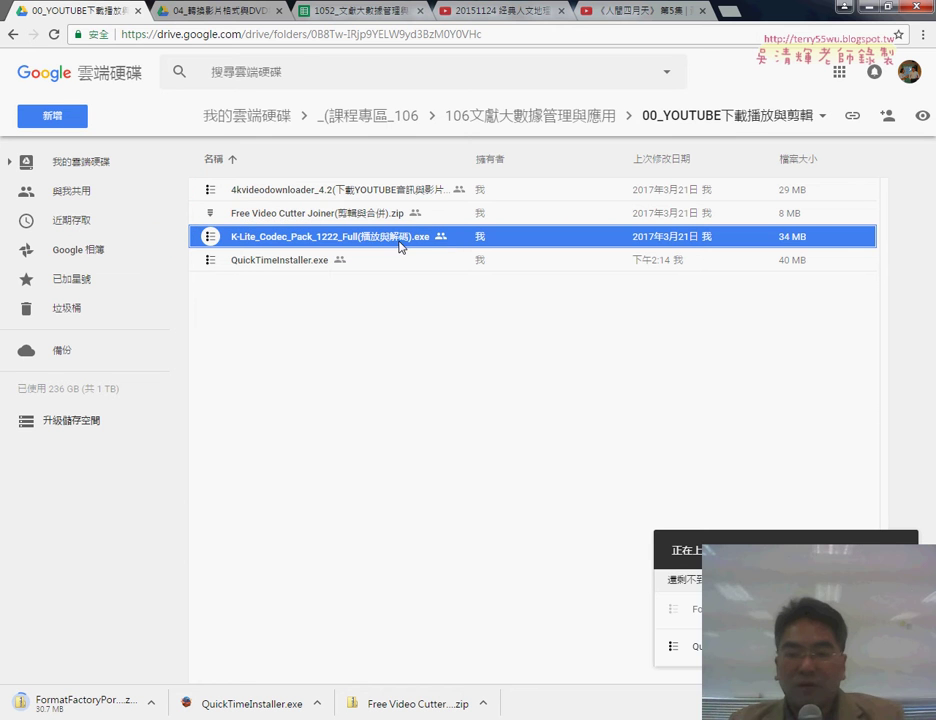
# - Revisit the Free Video Cutter Joiner zip and show the downloaded file in its folder
pyautogui.click(397, 214)
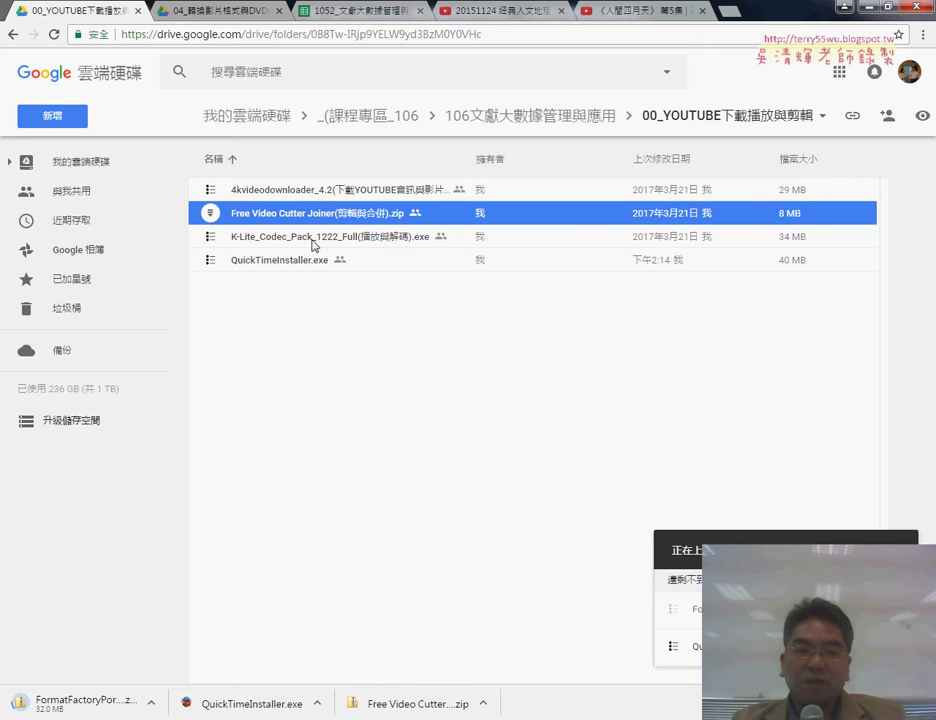
pyautogui.click(356, 242)
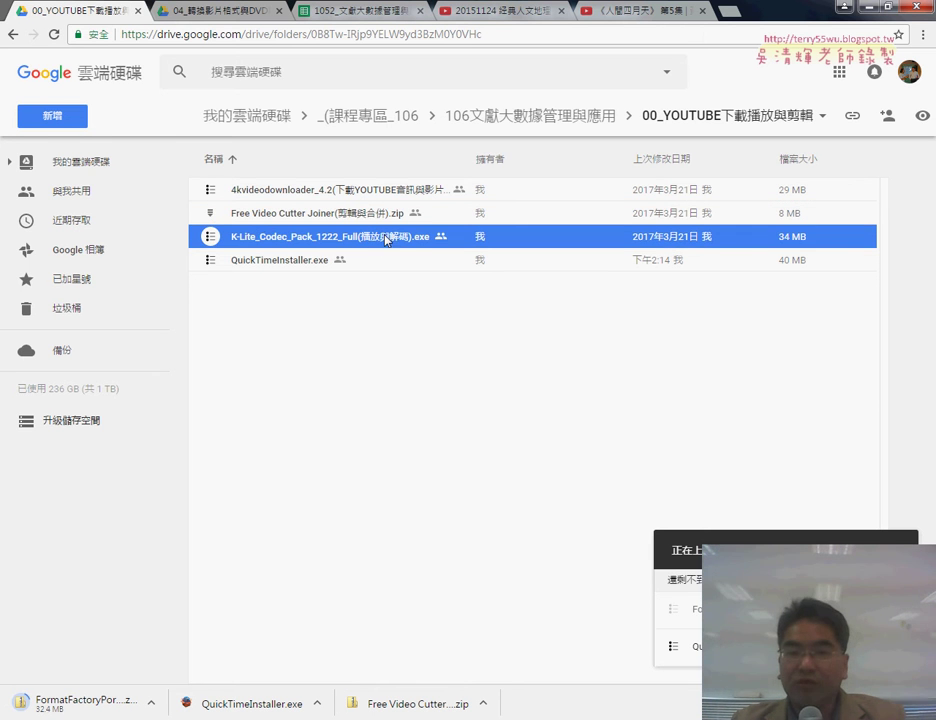
pyautogui.click(365, 220)
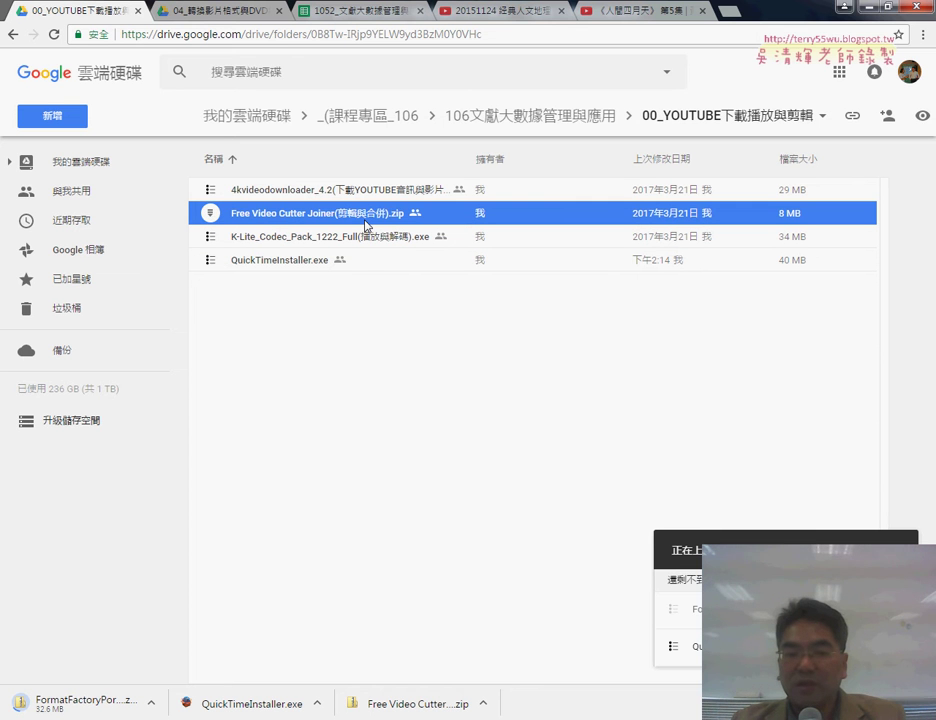
pyautogui.click(483, 703)
# - Open the Free Video Cutter Joiner folder inside the zip, select its exe, and minimize Chrome
pyautogui.click(500, 593)
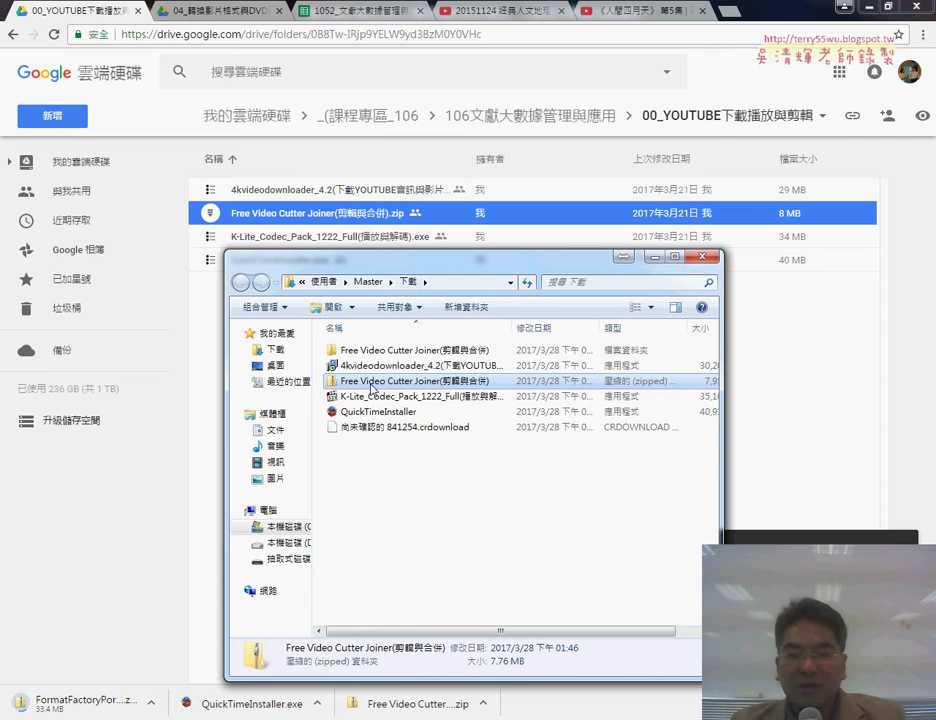
pyautogui.doubleClick(400, 381)
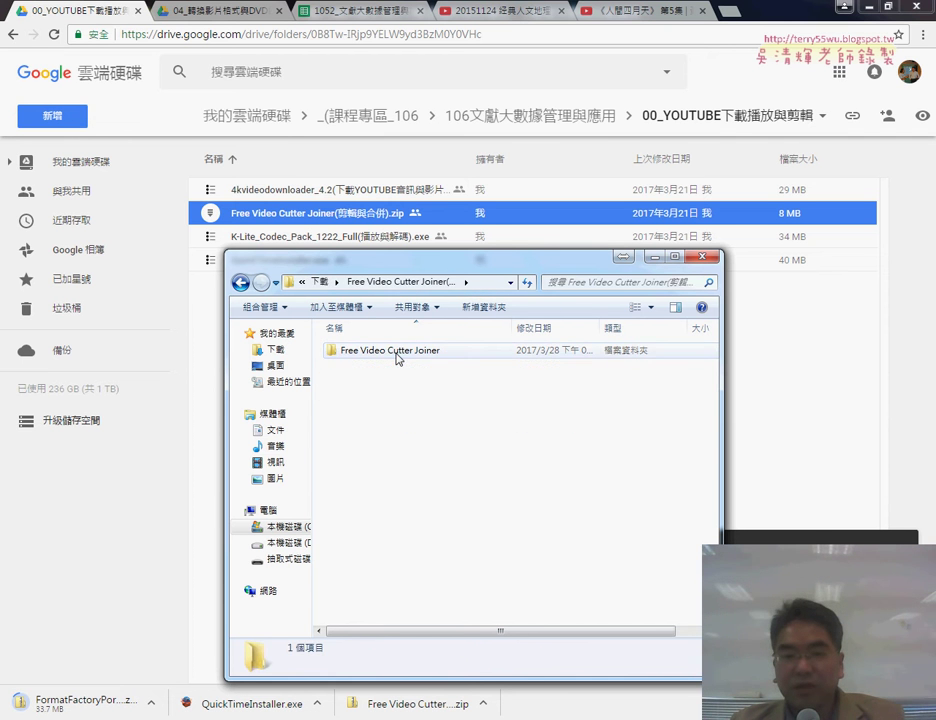
pyautogui.doubleClick(390, 350)
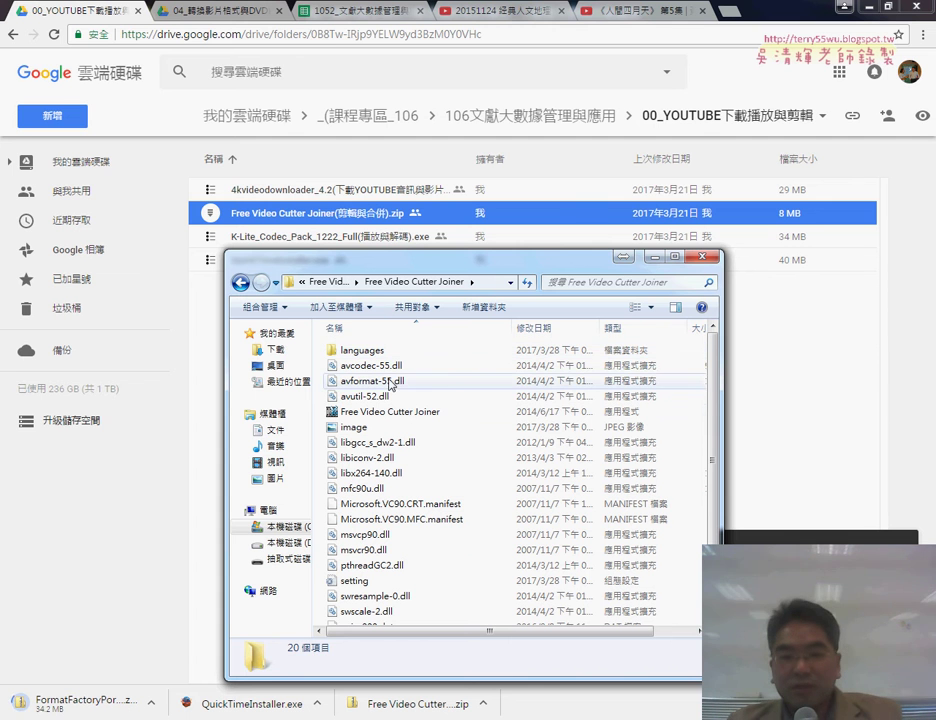
pyautogui.click(389, 418)
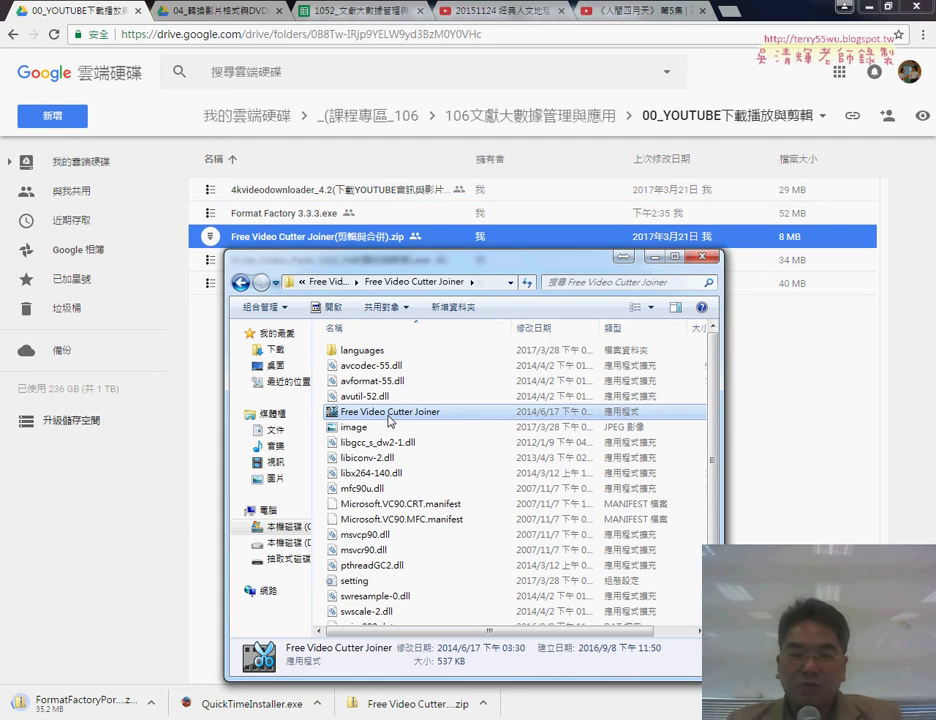
pyautogui.click(859, 6)
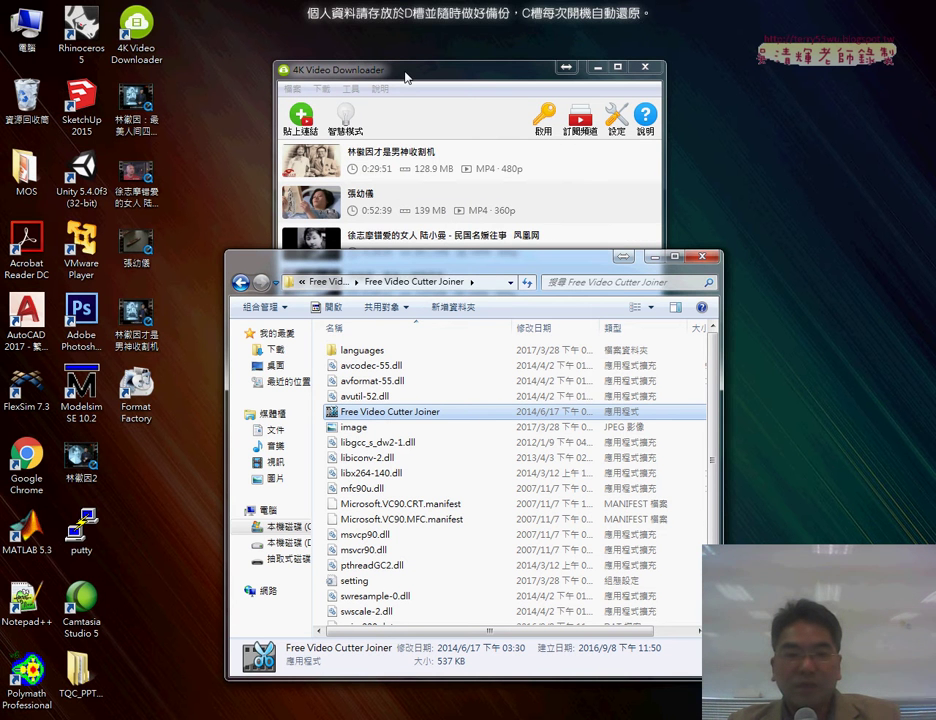
# - Move both windows up-left and open the desktop video, declining QuickTime's file associations
pyautogui.moveTo(405, 76); pyautogui.dragTo(330, 66)
pyautogui.moveTo(605, 265)
pyautogui.mouseDown()
pyautogui.moveTo(590, 218)
pyautogui.moveTo(590, 168)
pyautogui.mouseUp()
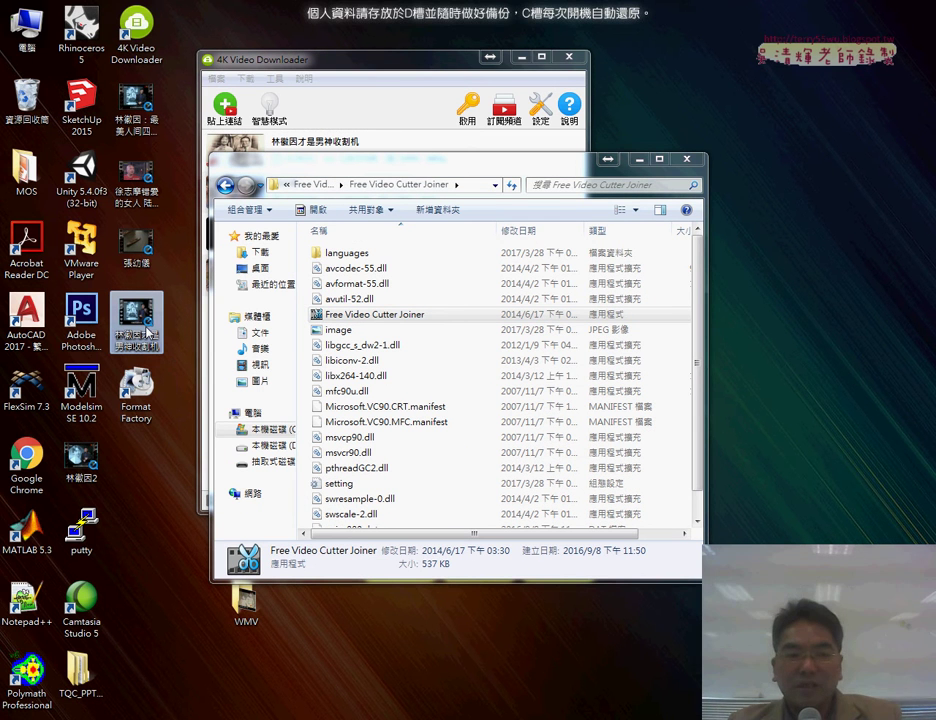
pyautogui.doubleClick(147, 332)
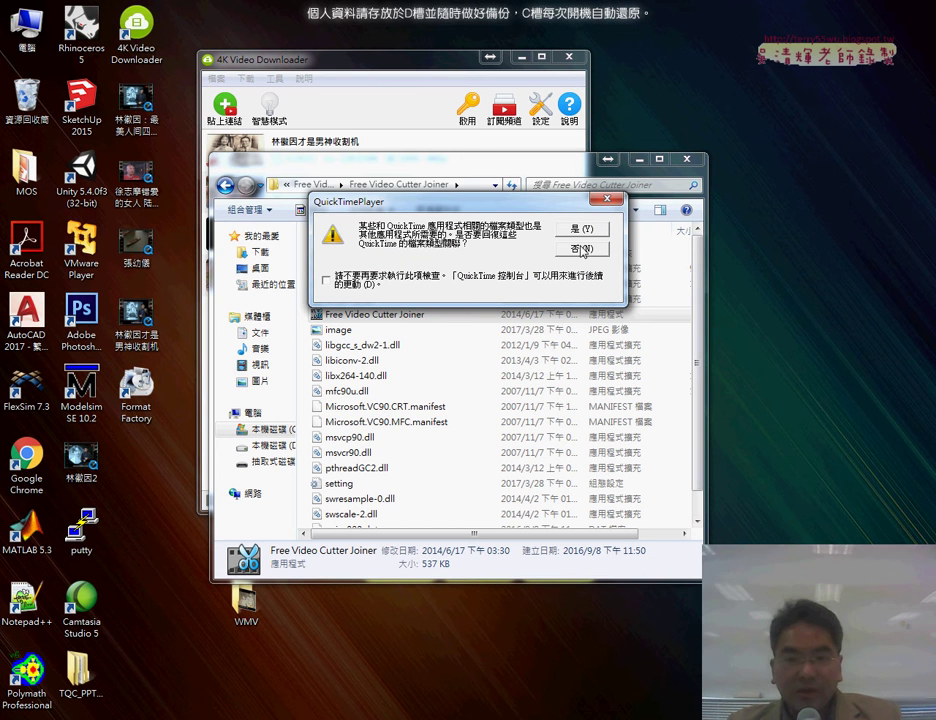
pyautogui.click(584, 249)
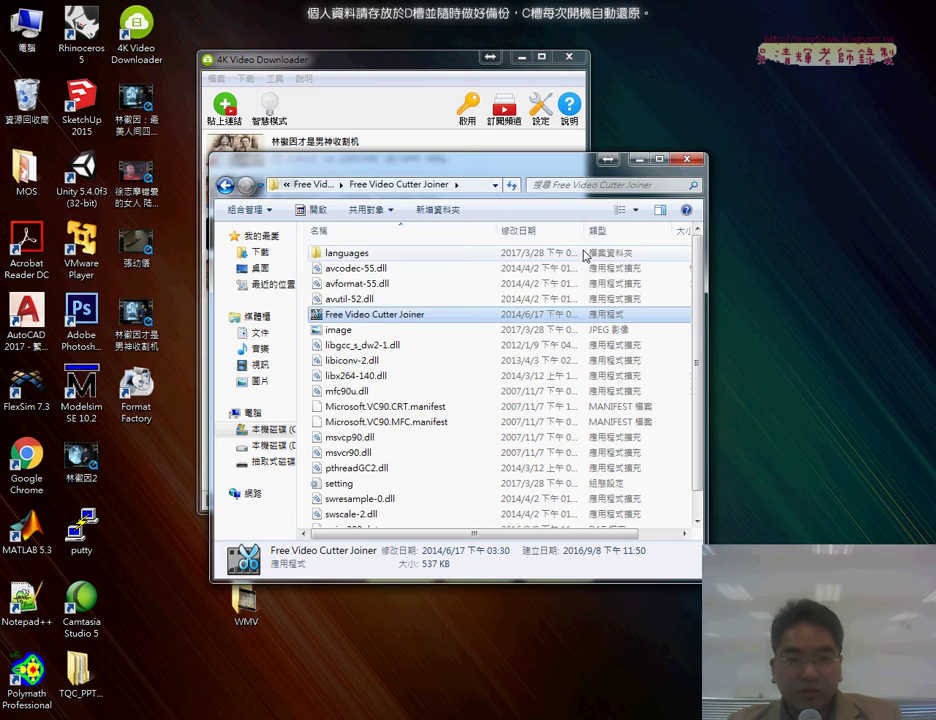
# - Play 林徽因才是男神收割机.mp4 in Media Player Classic through Open with
pyautogui.rightClick(150, 322)
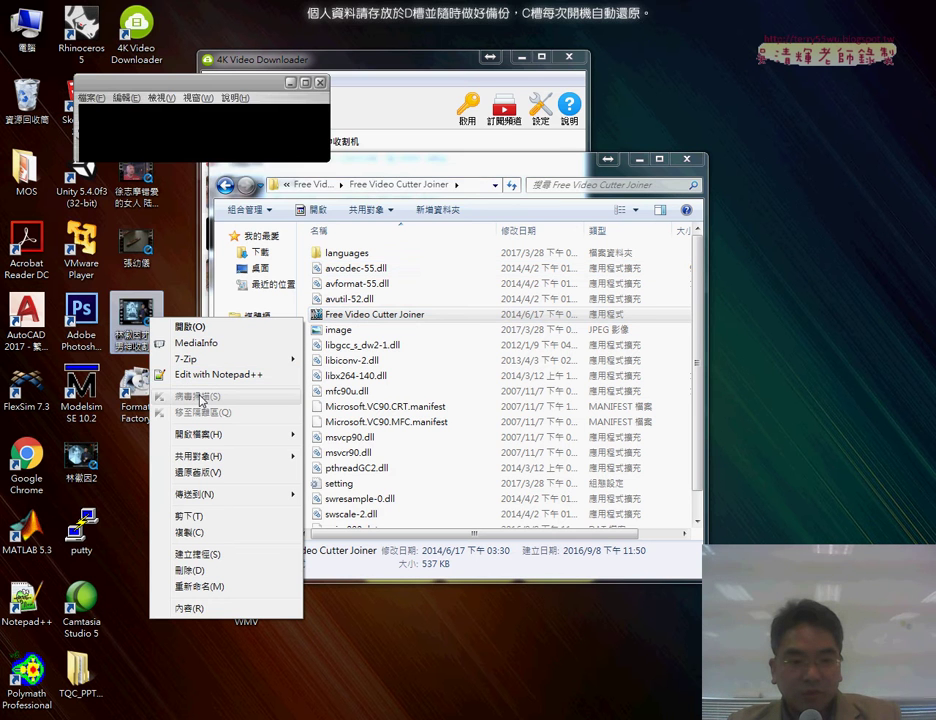
pyautogui.click(542, 84)
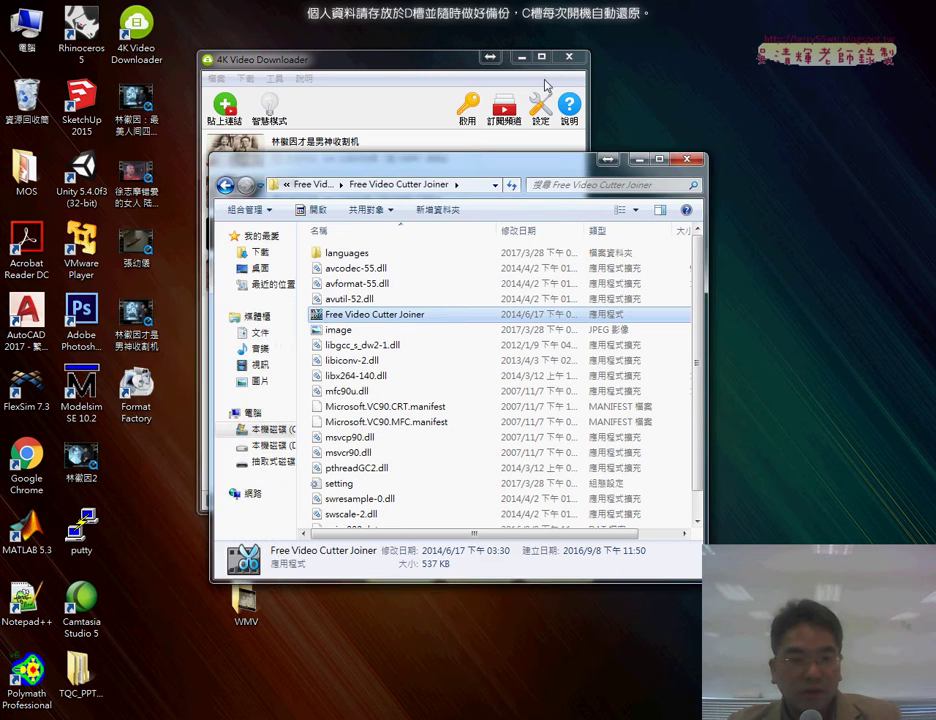
pyautogui.rightClick(139, 307)
pyautogui.moveTo(210, 421)
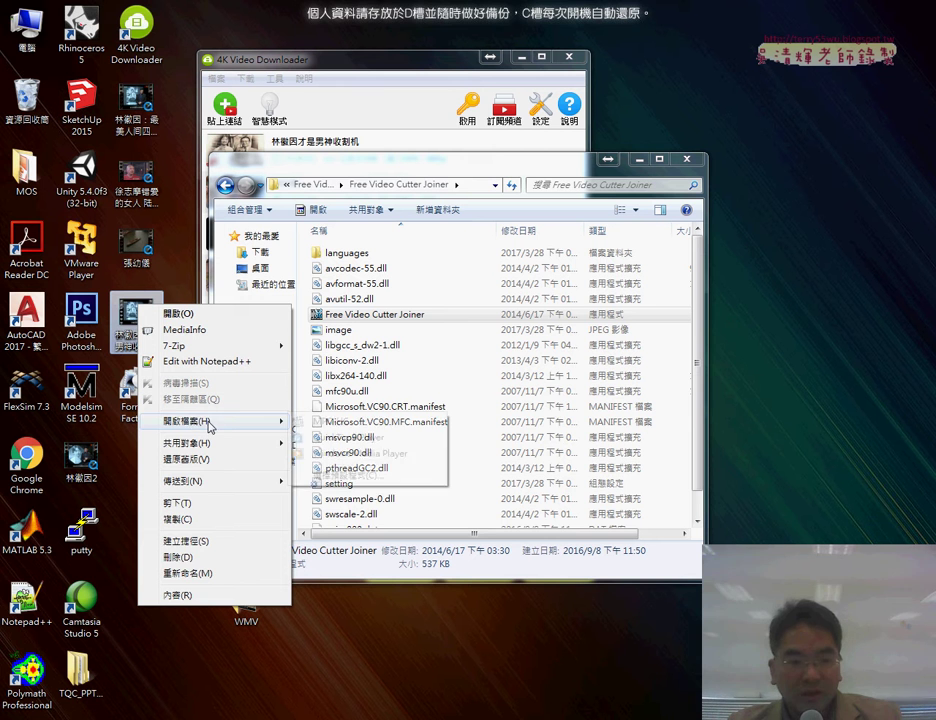
pyautogui.click(331, 425)
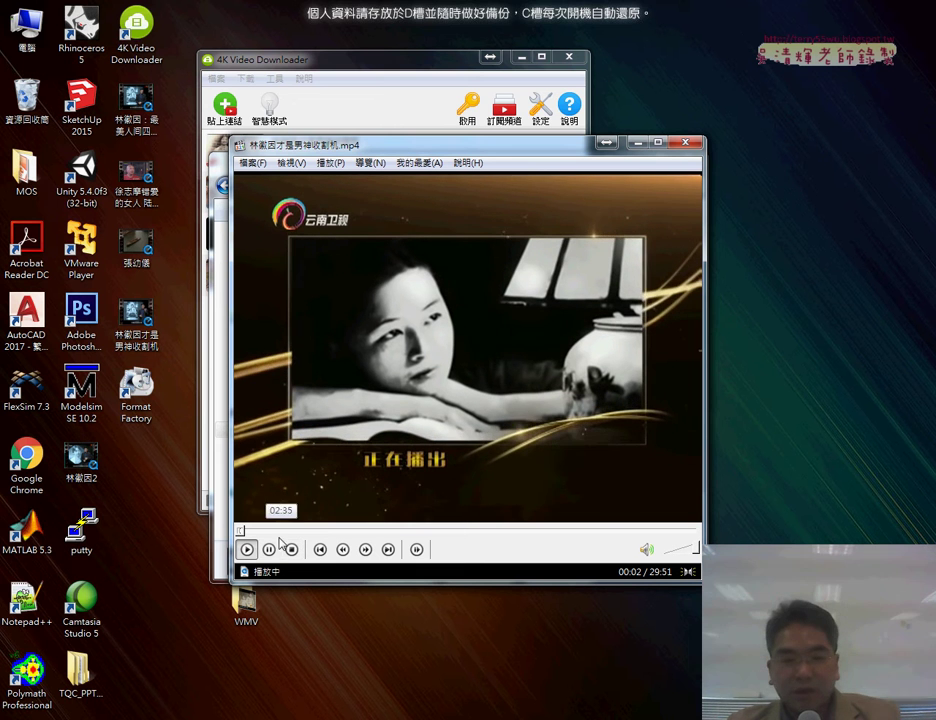
# - Pause the video, jump to 06:50 to preview it, then close Media Player Classic
pyautogui.click(268, 549)
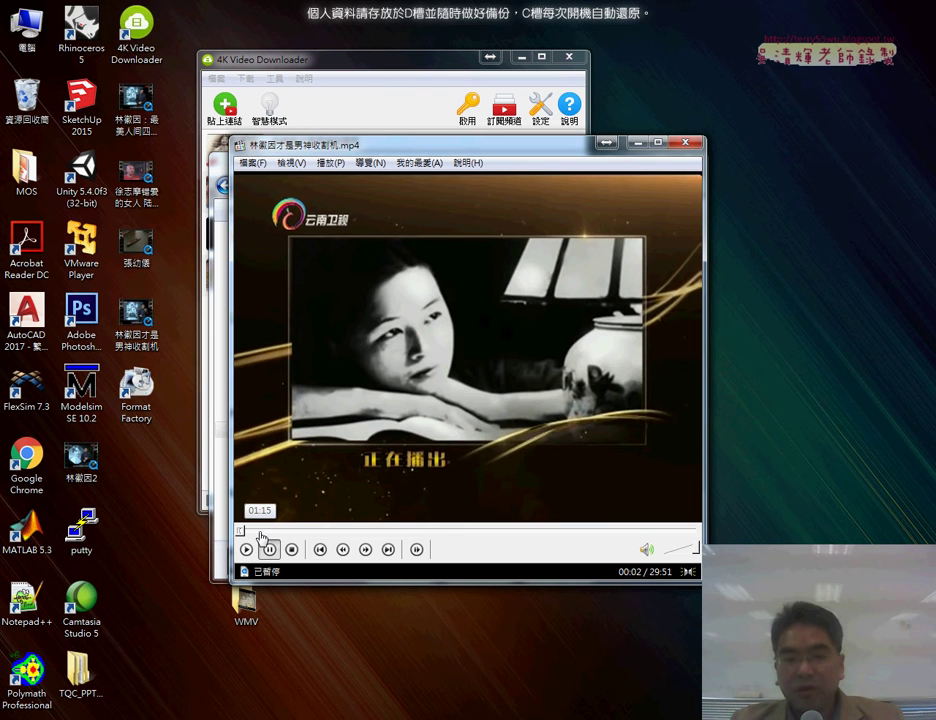
pyautogui.click(244, 531)
pyautogui.click(343, 532)
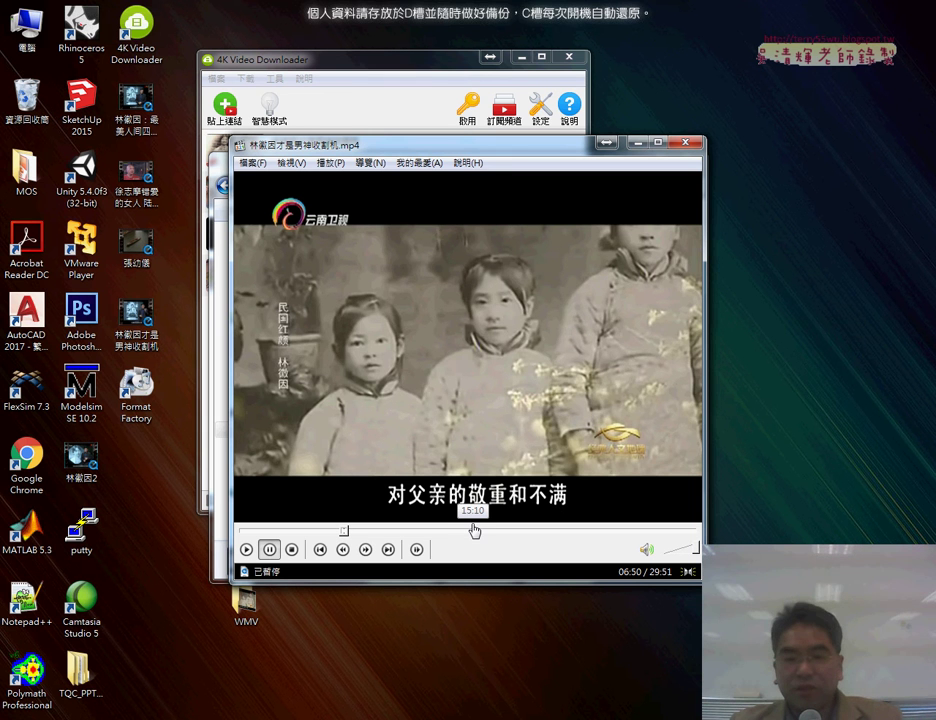
pyautogui.click(685, 144)
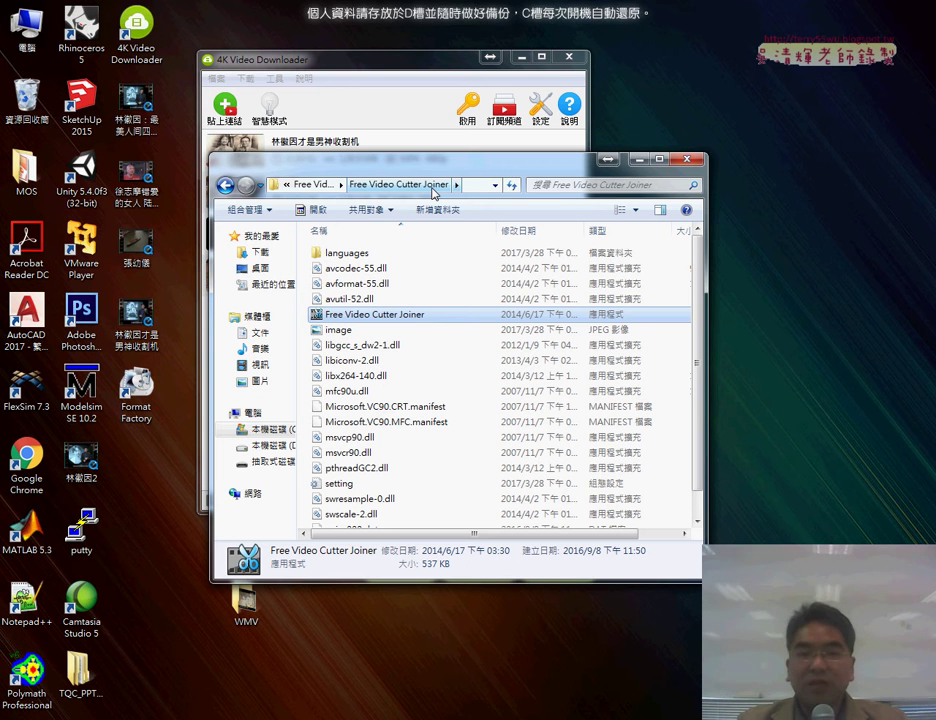
pyautogui.doubleClick(430, 314)
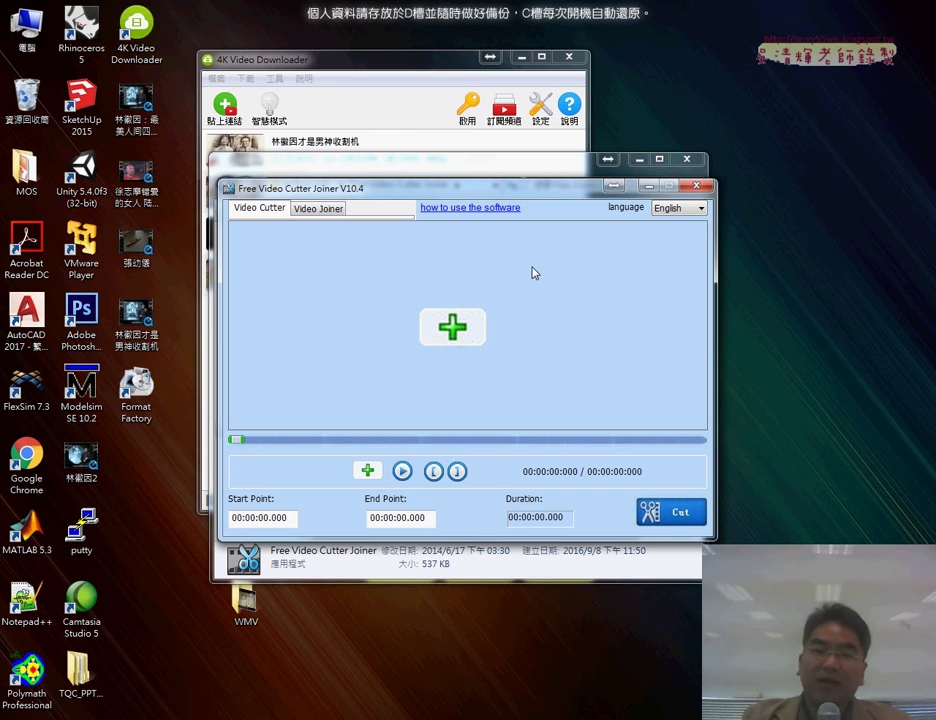
pyautogui.click(325, 210)
pyautogui.click(265, 212)
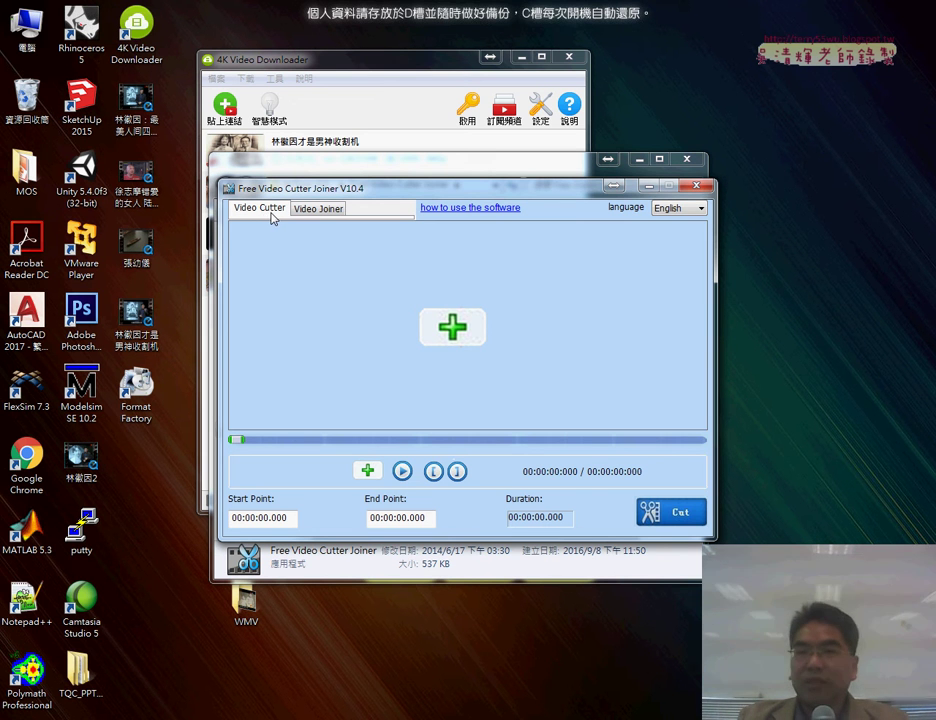
pyautogui.click(313, 210)
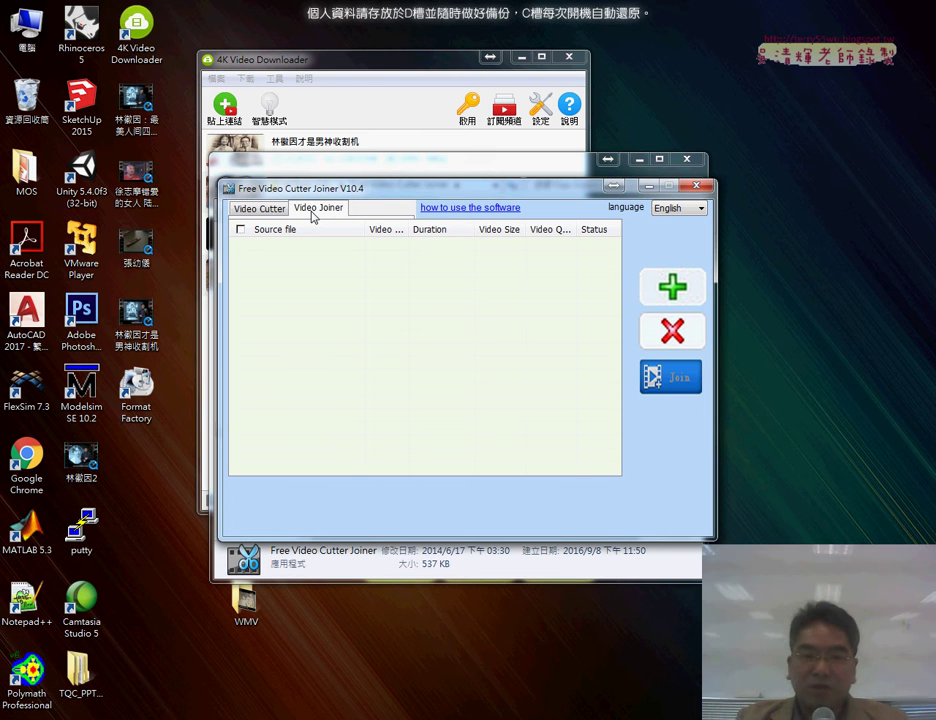
pyautogui.click(255, 213)
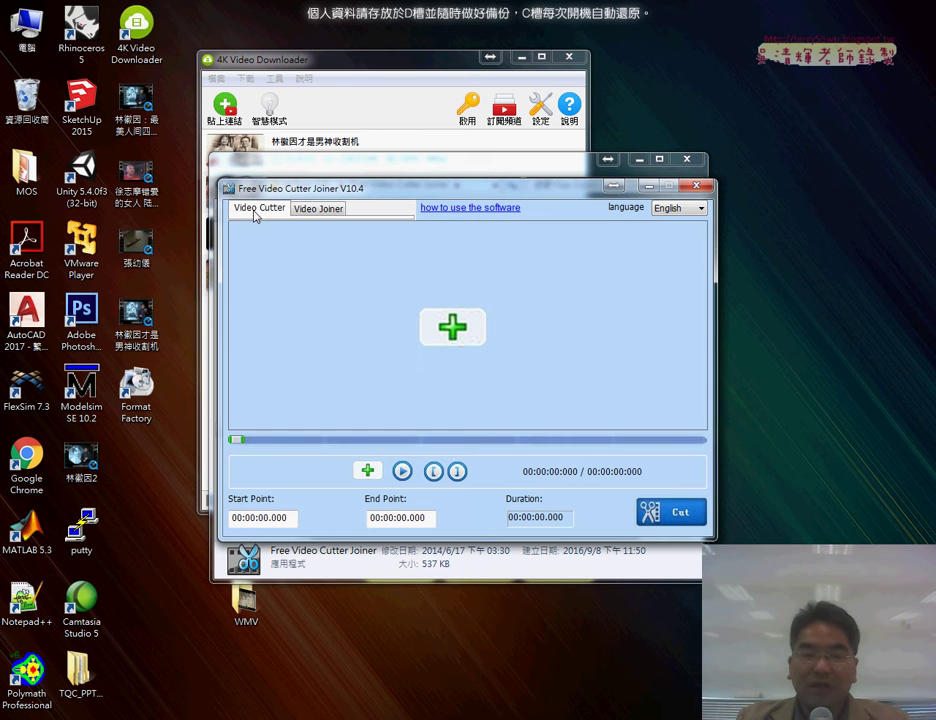
pyautogui.moveTo(301, 192); pyautogui.dragTo(413, 211)
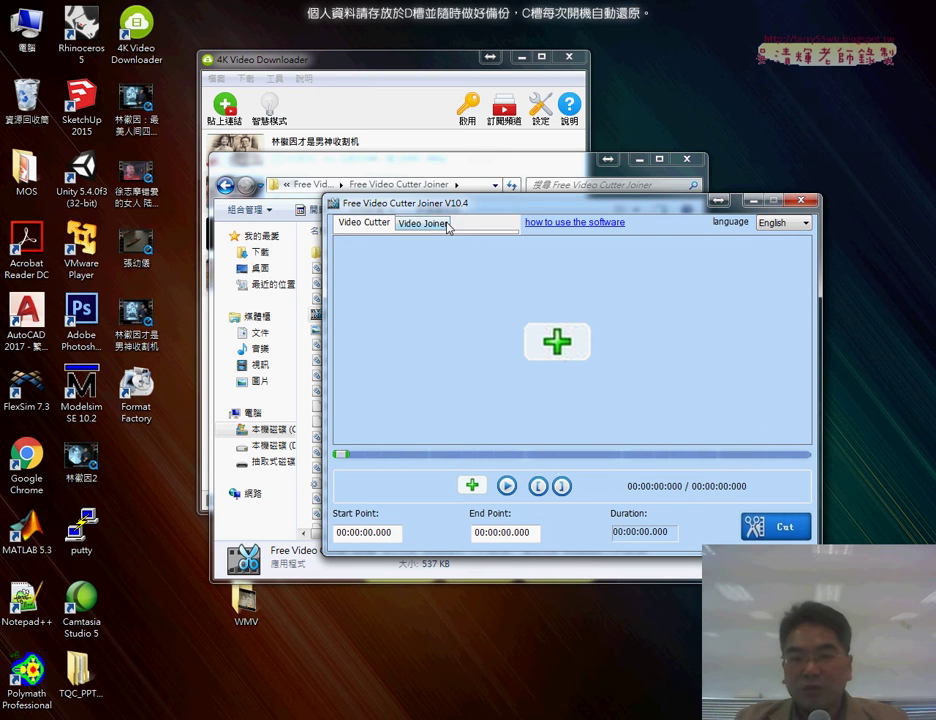
pyautogui.moveTo(497, 210); pyautogui.dragTo(365, 219)
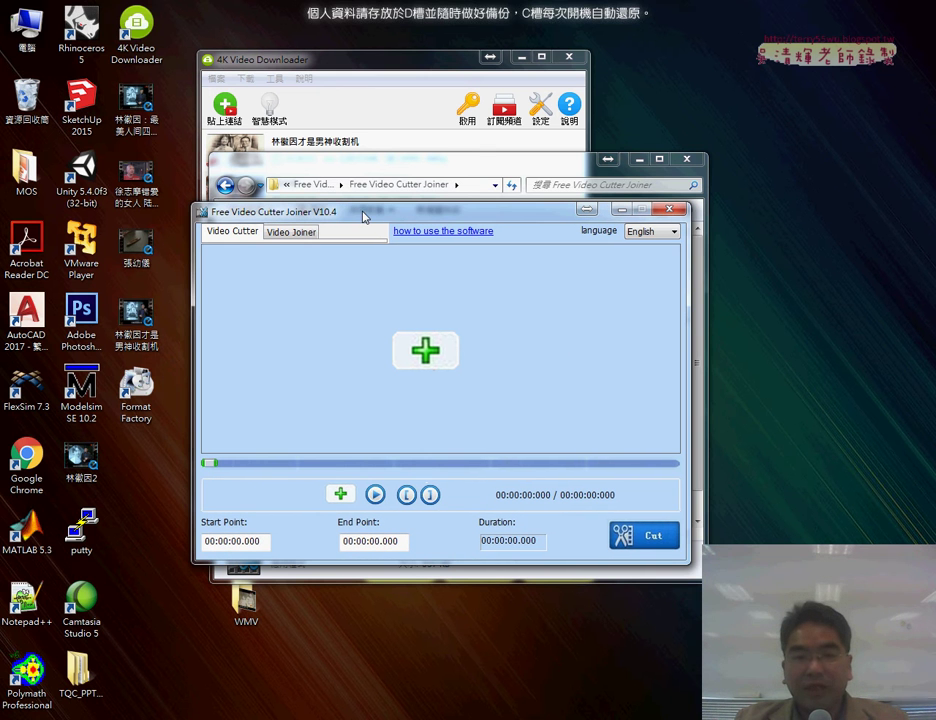
pyautogui.click(425, 350)
# - Load the downloaded 29-minute video into Free Video Cutter Joiner
pyautogui.moveTo(652, 330); pyautogui.dragTo(650, 455)
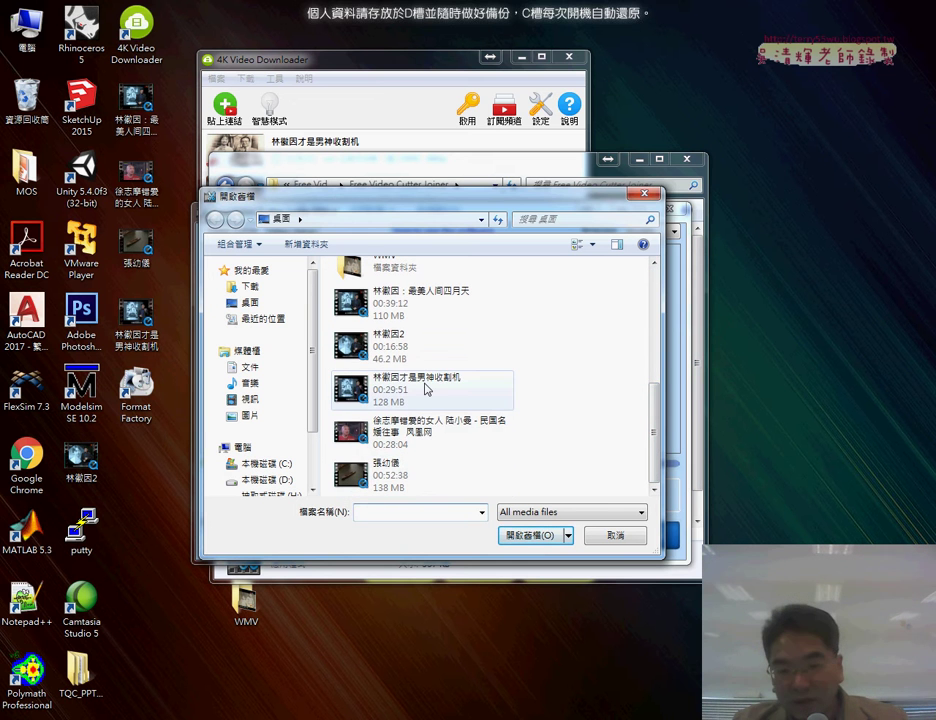
pyautogui.click(425, 386)
pyautogui.click(537, 535)
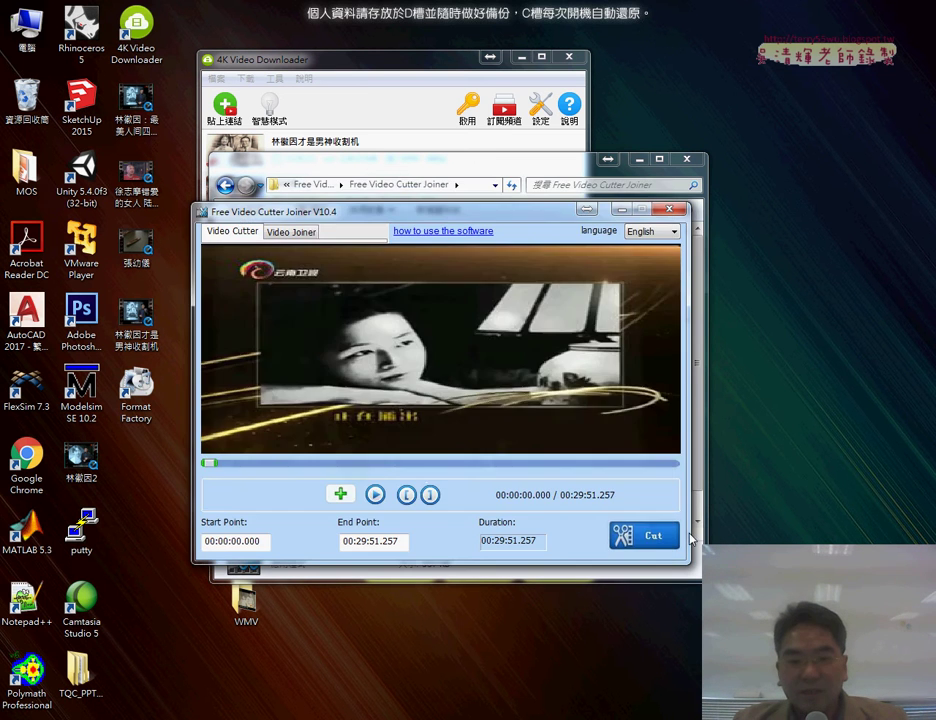
pyautogui.moveTo(486, 219); pyautogui.dragTo(553, 115)
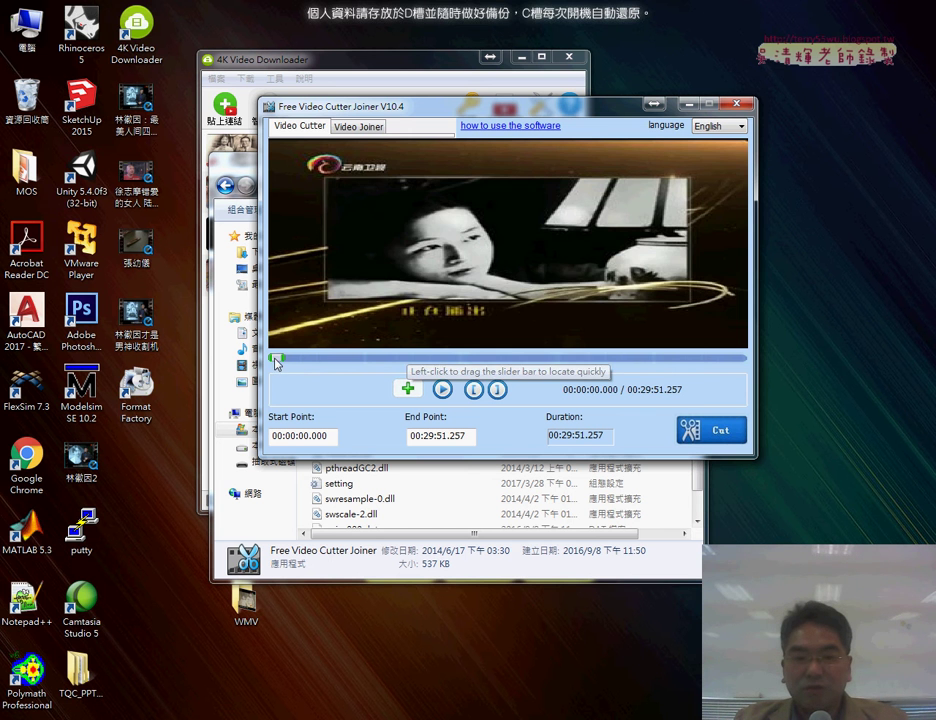
# - Mark the clip from 00:08:59.168 to 00:12:32.327 and bring up the cut settings
pyautogui.moveTo(276, 363)
pyautogui.mouseDown()
pyautogui.moveTo(430, 365)
pyautogui.moveTo(416, 364)
pyautogui.mouseUp()
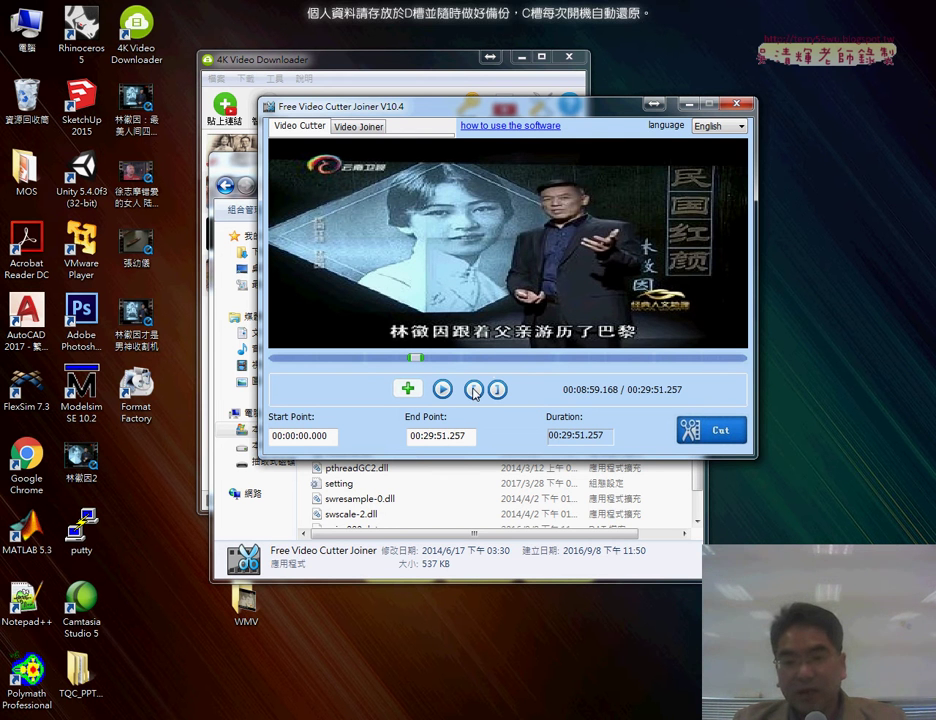
pyautogui.click(474, 390)
pyautogui.moveTo(421, 366); pyautogui.dragTo(470, 362)
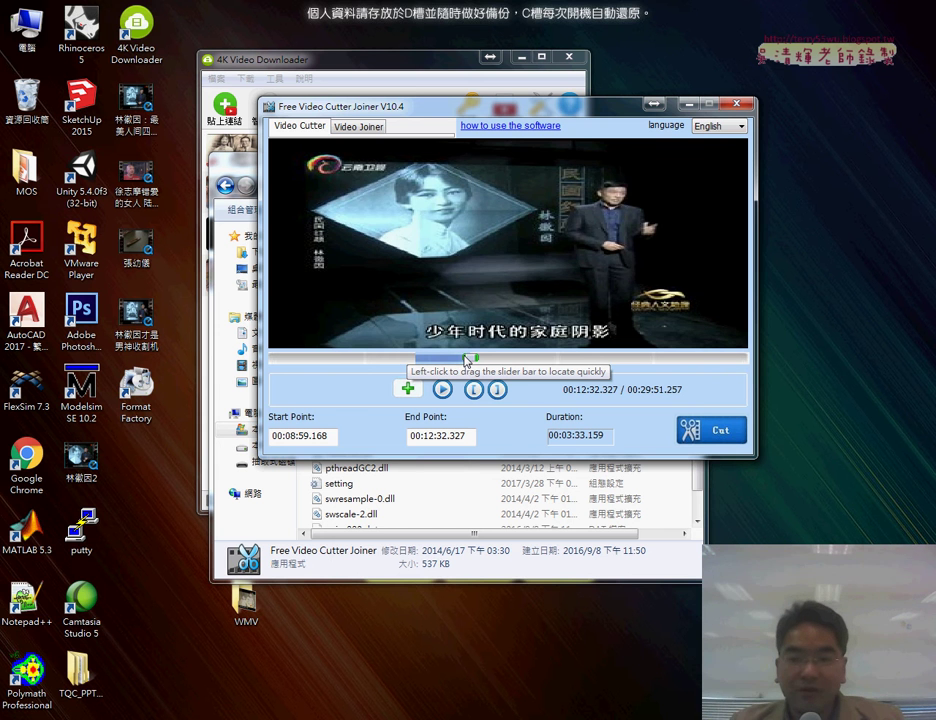
pyautogui.click(700, 432)
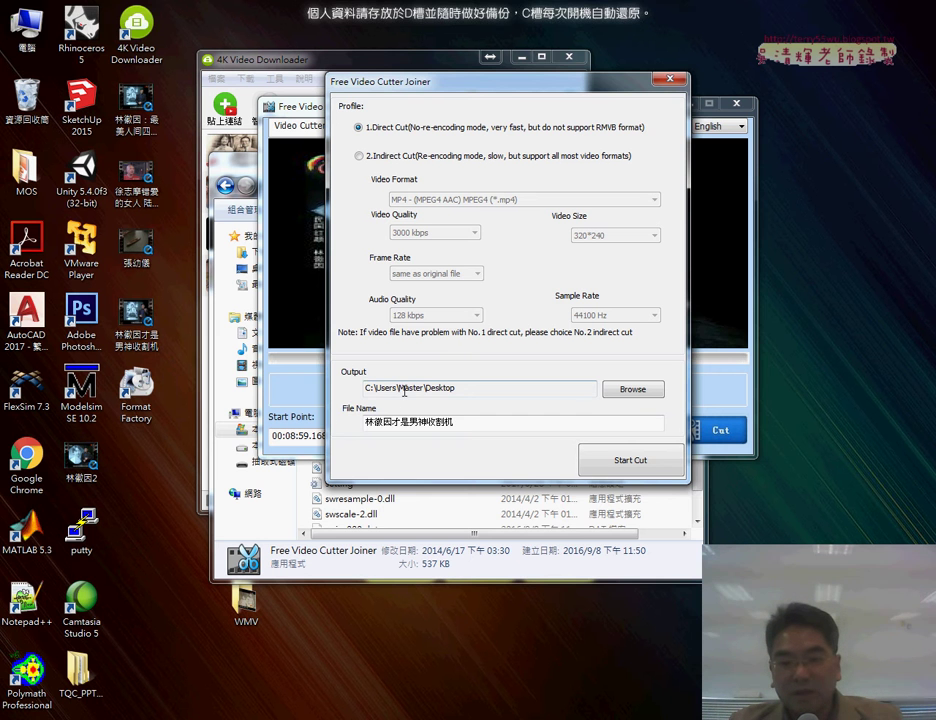
# - Set the output folder to the Desktop (桌面)
pyautogui.click(641, 391)
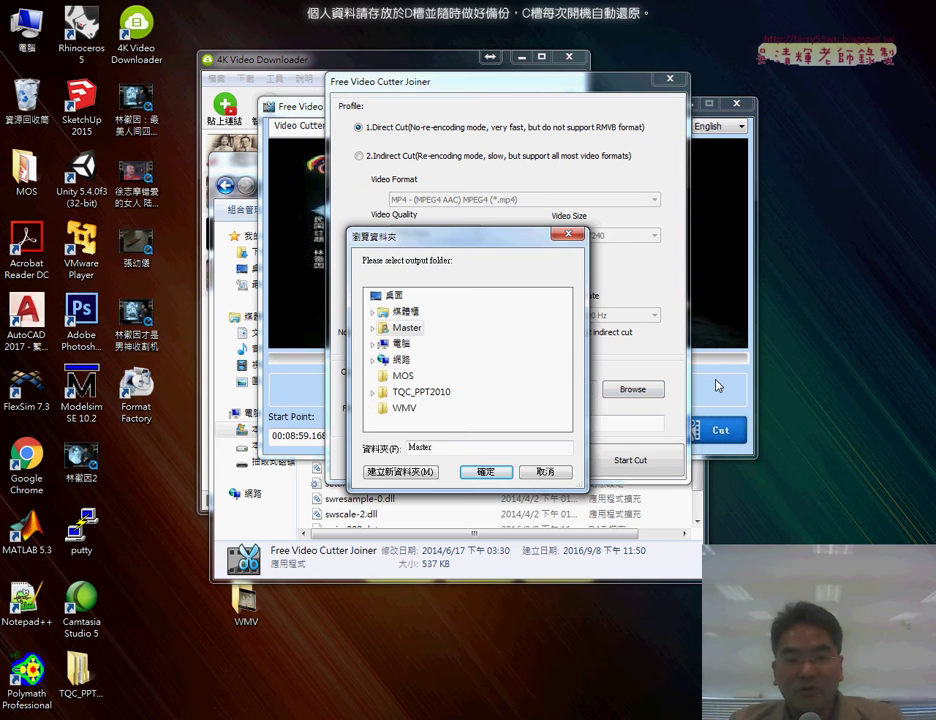
pyautogui.click(393, 295)
pyautogui.click(484, 470)
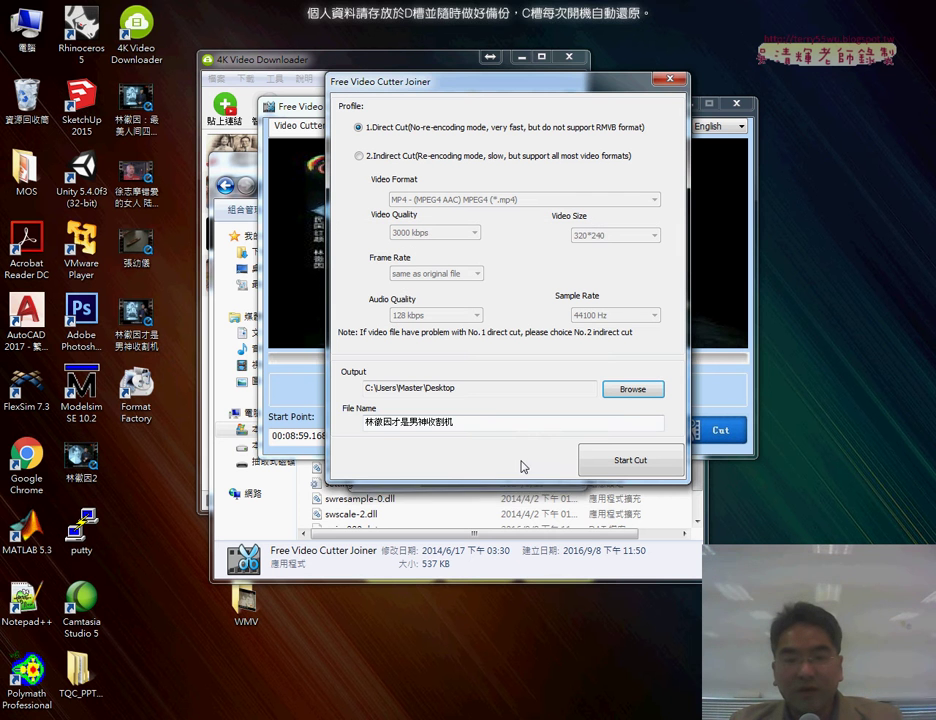
pyautogui.click(632, 389)
pyautogui.click(395, 296)
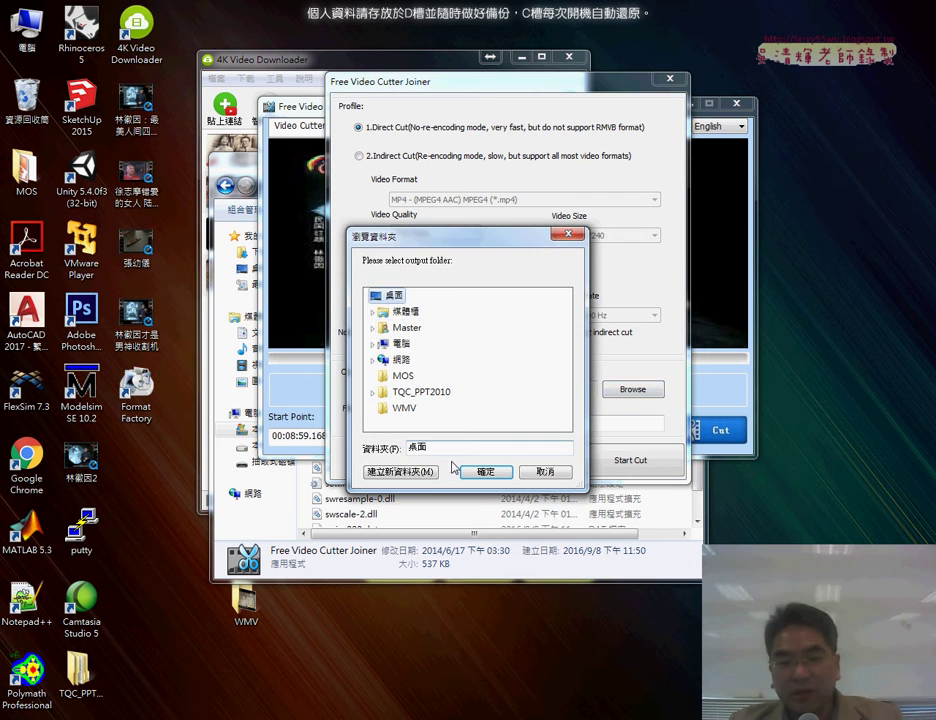
pyautogui.click(485, 471)
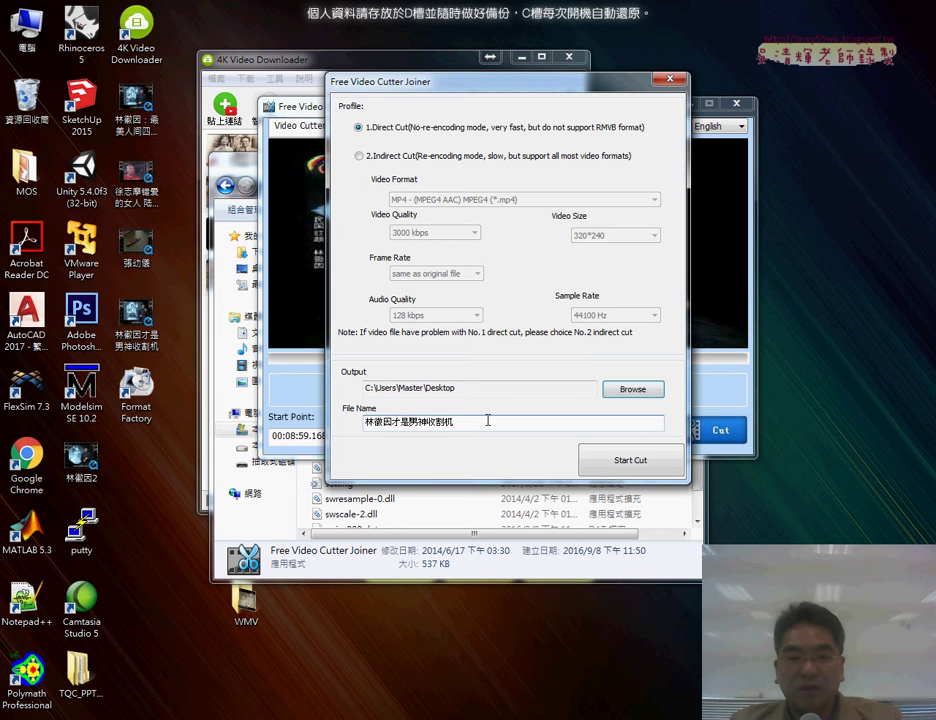
# - Shorten the output file name to its first three characters followed by OK
pyautogui.click(419, 428)
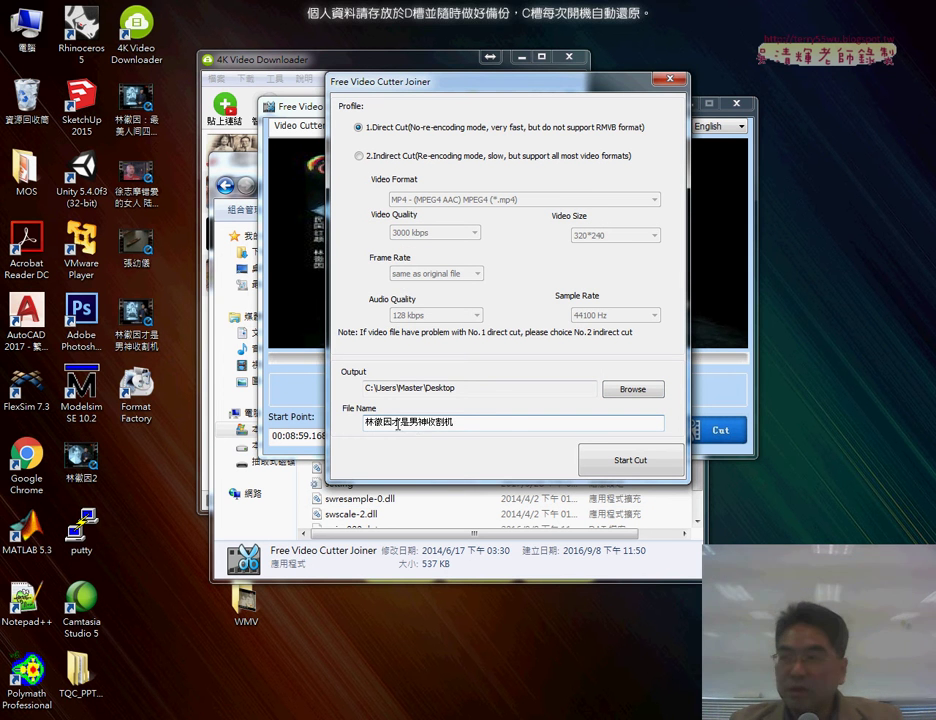
pyautogui.moveTo(398, 425); pyautogui.dragTo(511, 423)
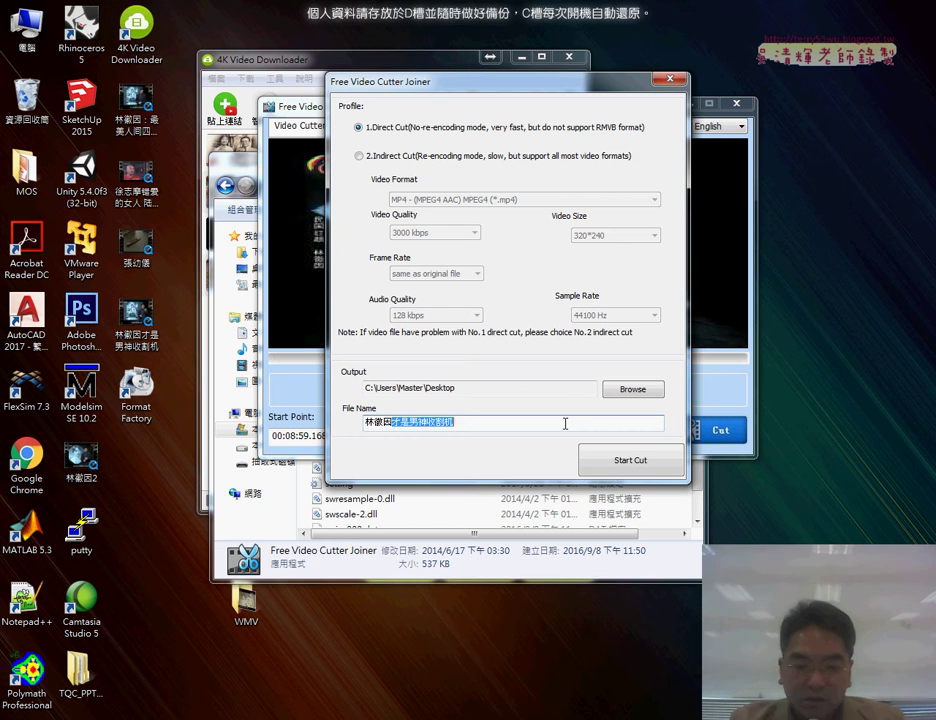
pyautogui.press('Delete')
pyautogui.write('OK')
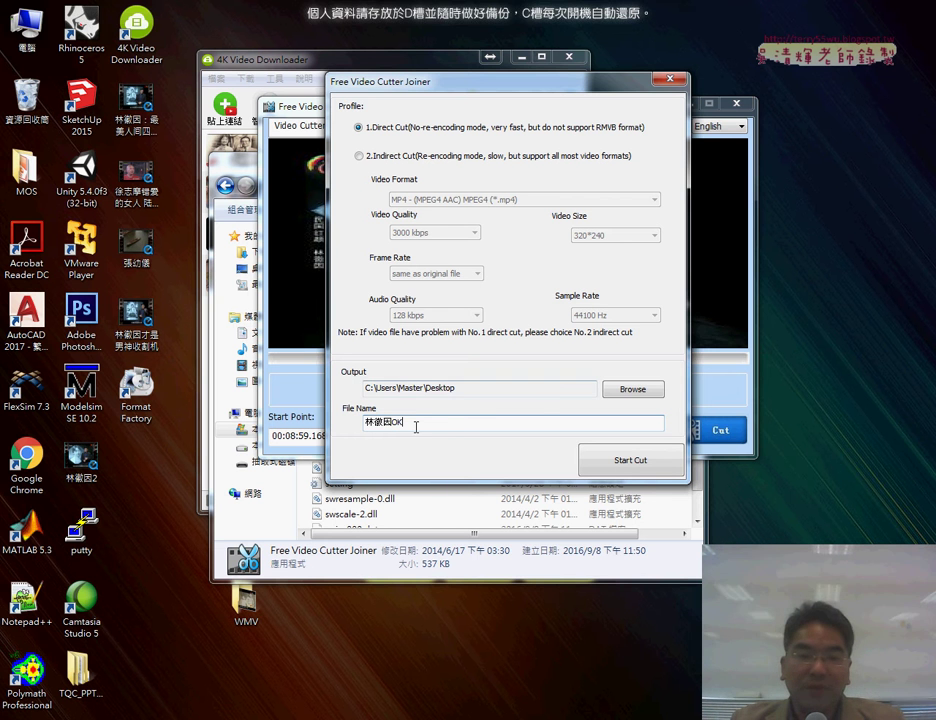
pyautogui.moveTo(416, 426); pyautogui.dragTo(362, 430)
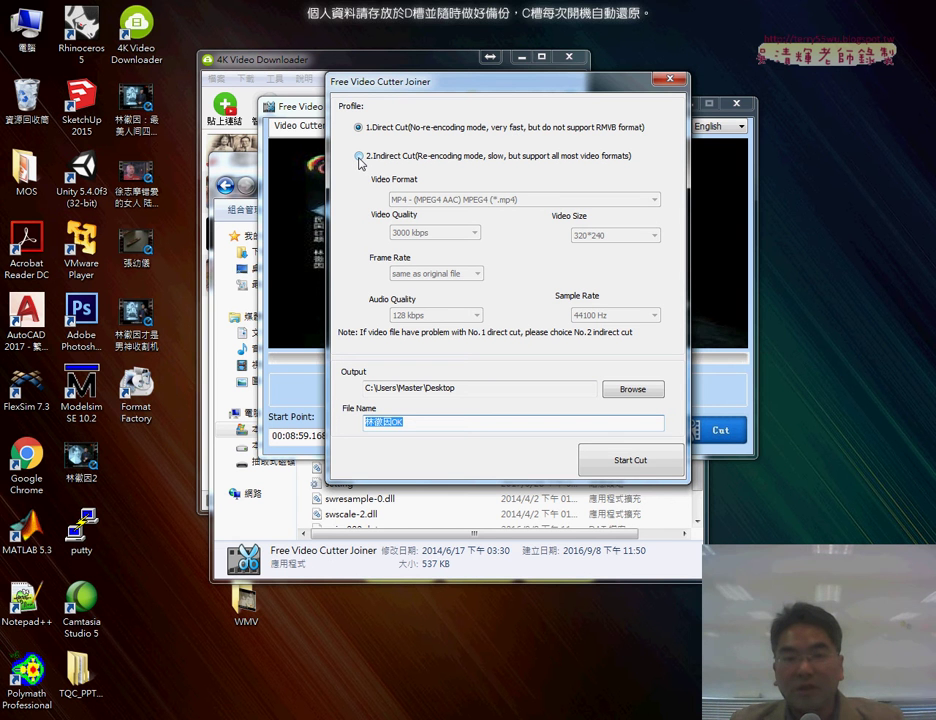
# - Switch to Indirect Cut and choose WMV as the output video format
pyautogui.click(359, 156)
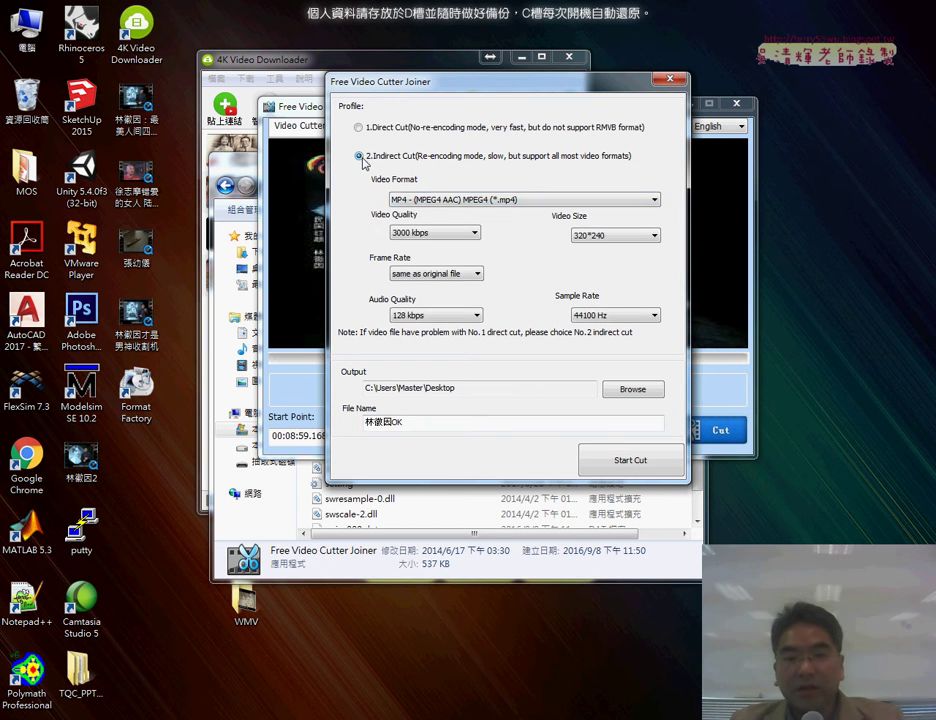
pyautogui.click(439, 200)
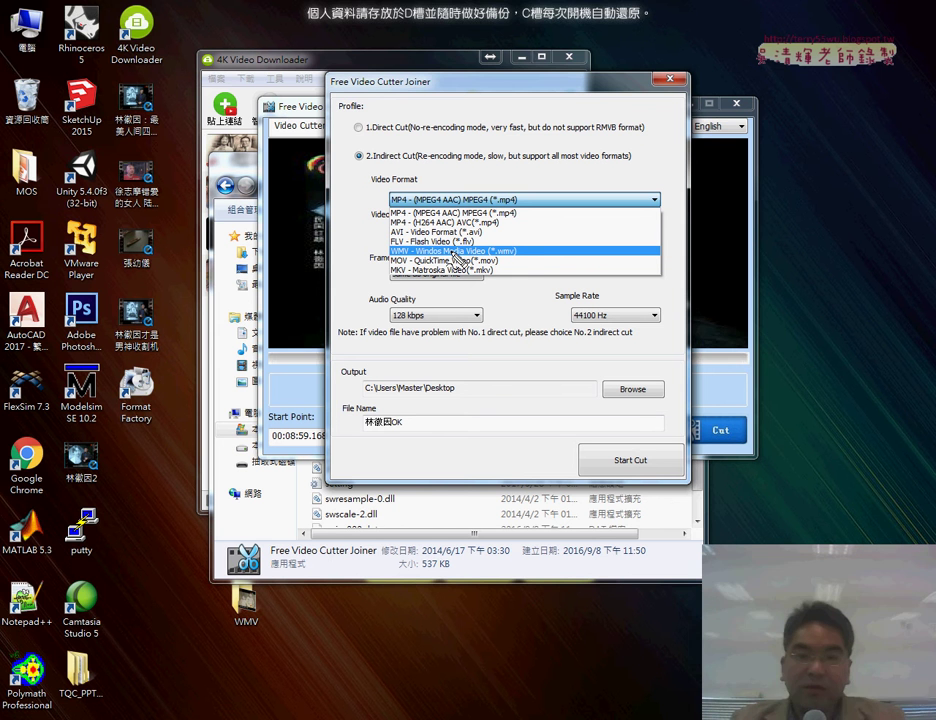
pyautogui.moveTo(517, 256)
pyautogui.mouseDown()
pyautogui.moveTo(420, 257)
pyautogui.moveTo(512, 265)
pyautogui.mouseUp()
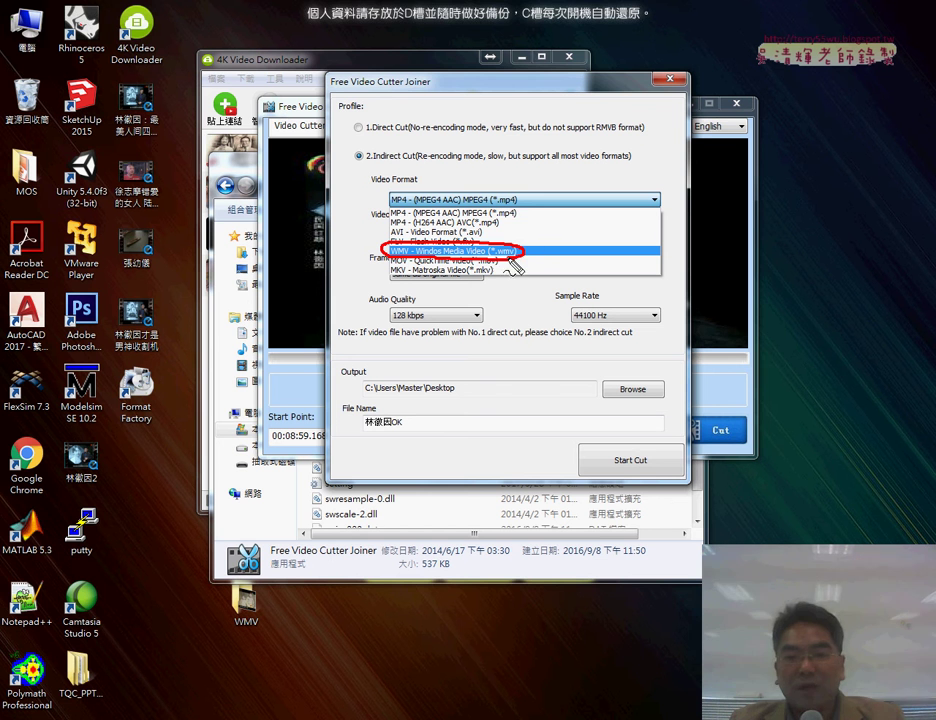
pyautogui.moveTo(493, 209); pyautogui.dragTo(518, 208)
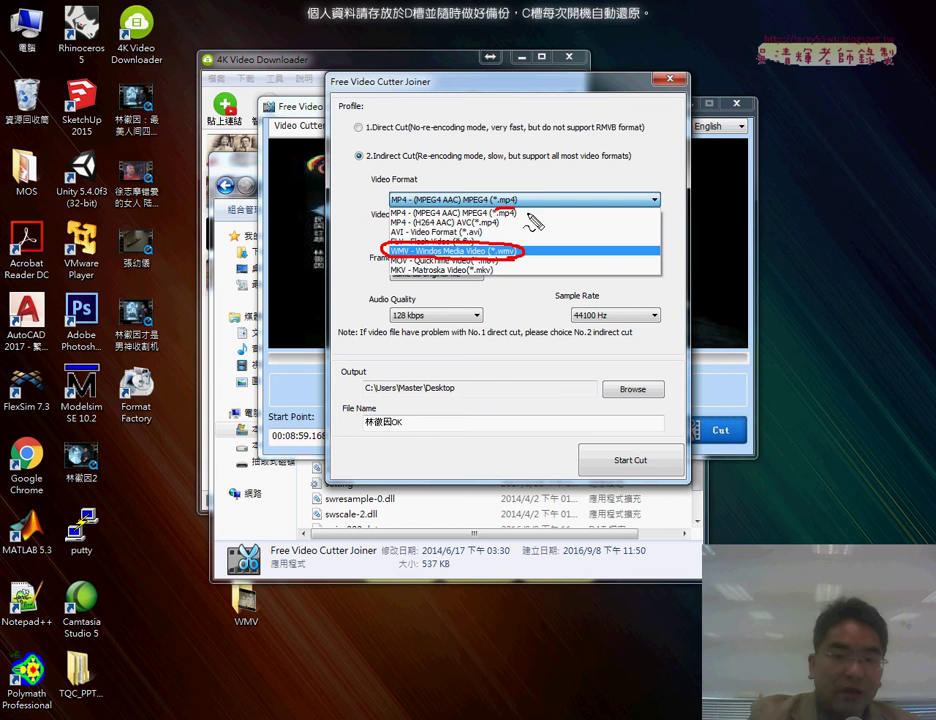
pyautogui.press('Escape')
pyautogui.click(525, 200)
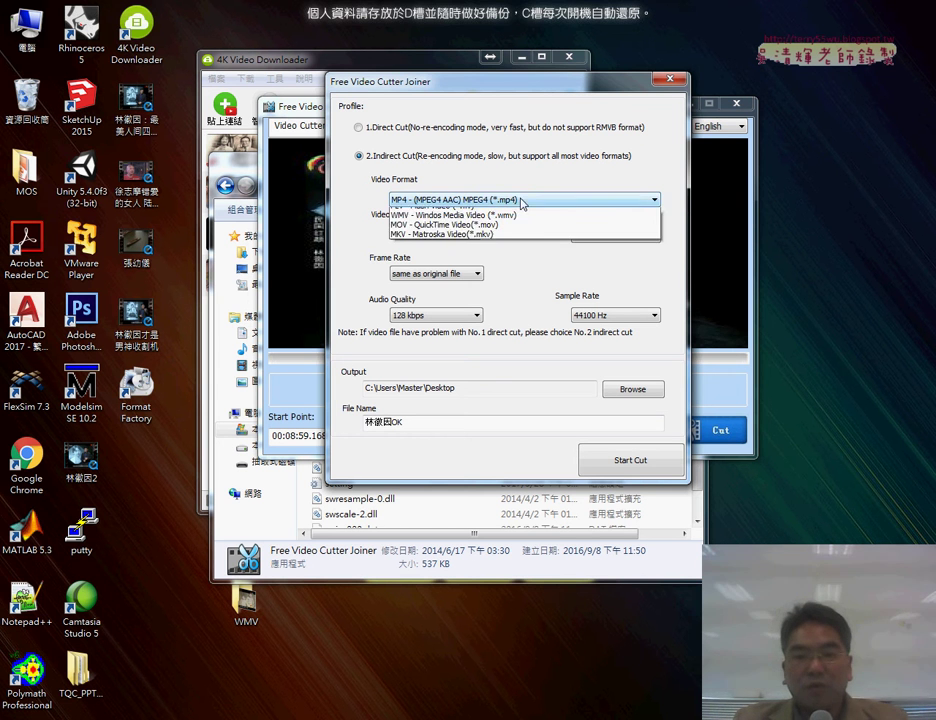
pyautogui.click(484, 242)
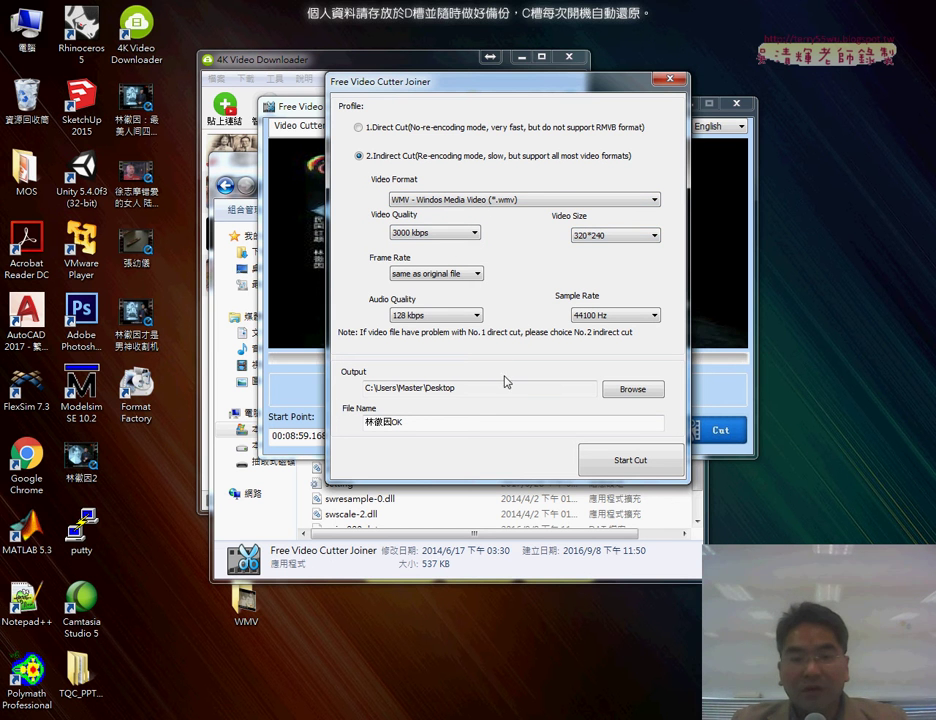
# - Change the output file name to 林徽因WMV
pyautogui.click(392, 421)
pyautogui.press('BackSpace')
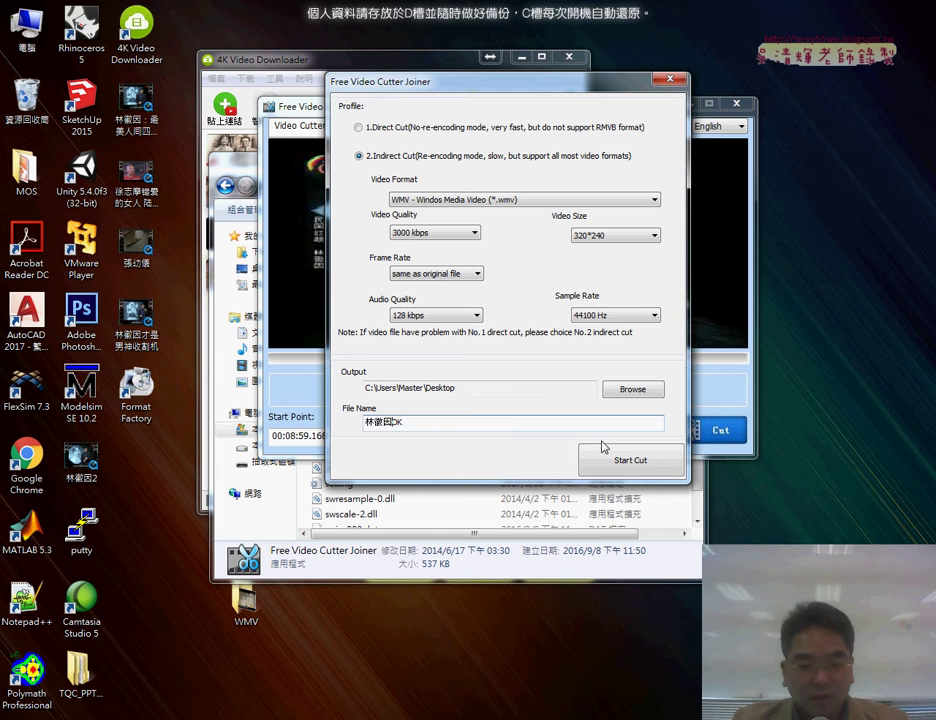
pyautogui.press('BackSpace')
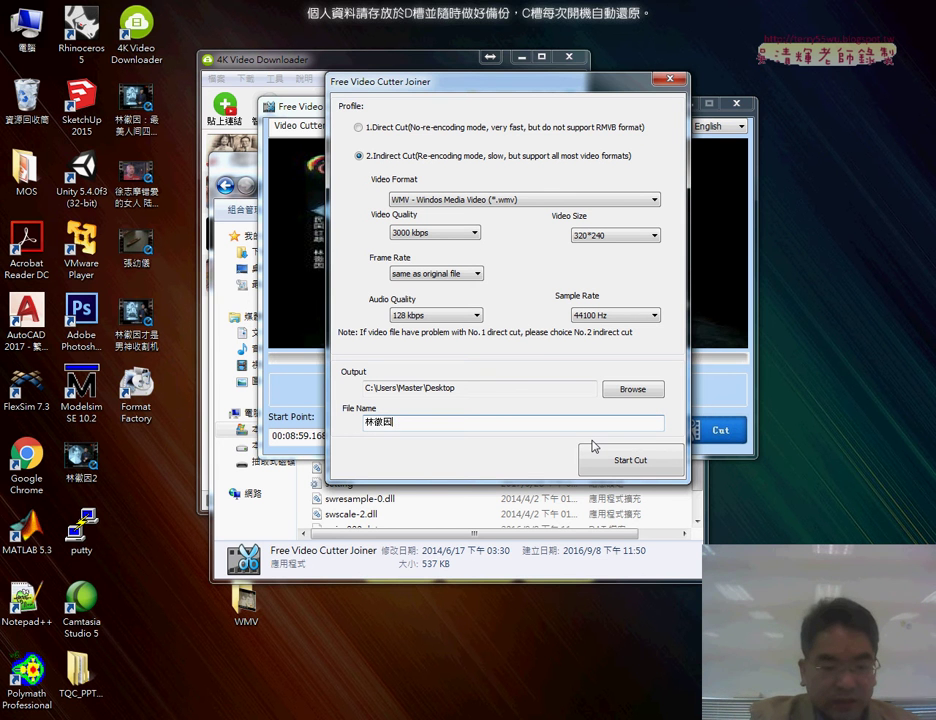
pyautogui.write('WMV')
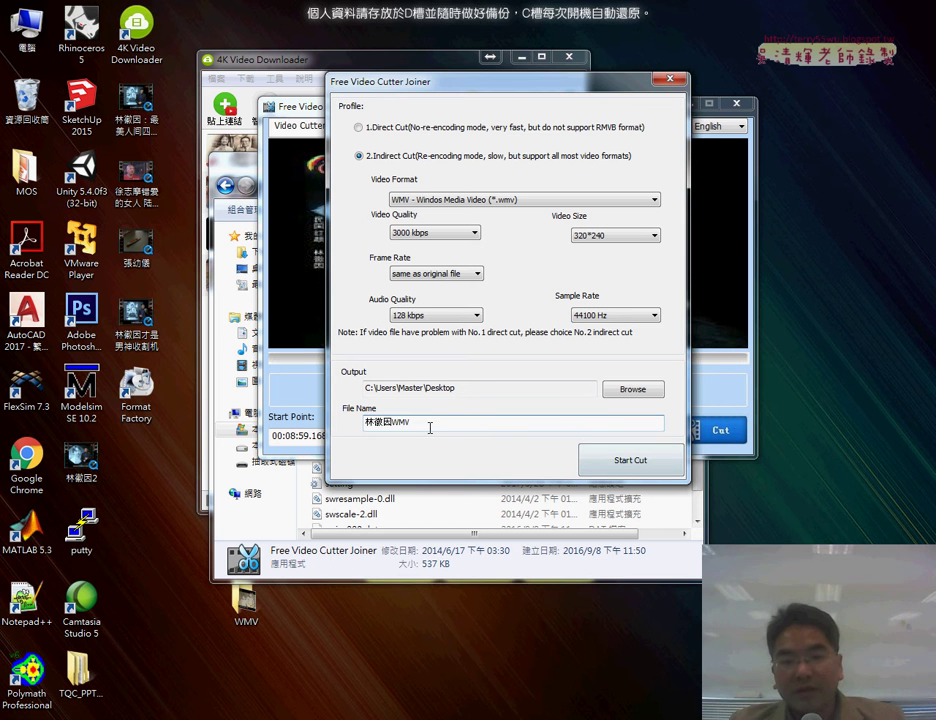
pyautogui.moveTo(430, 427); pyautogui.dragTo(366, 426)
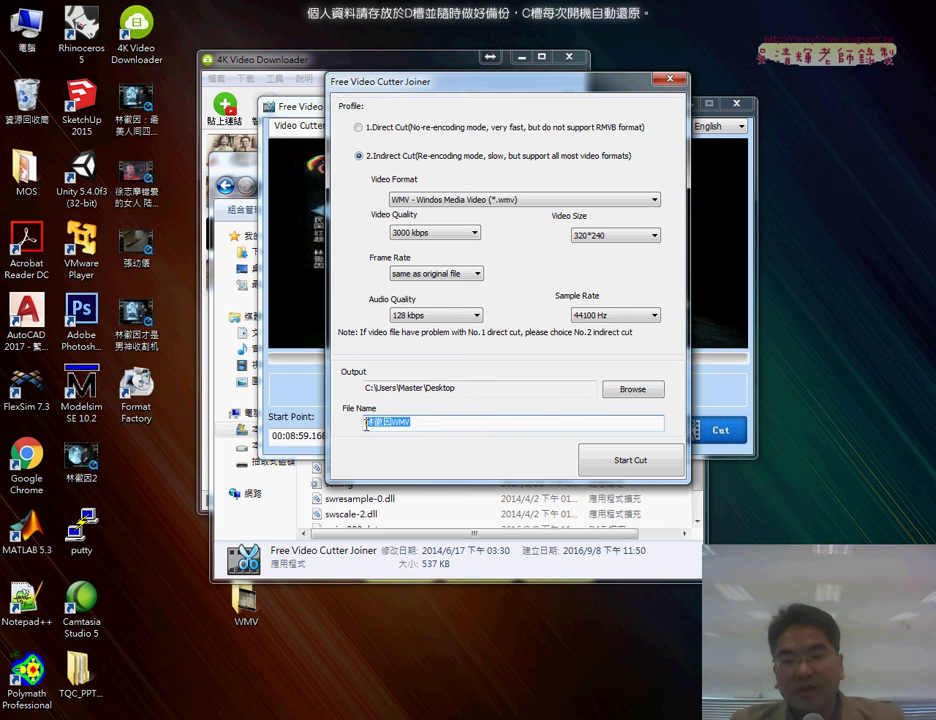
# - Start cutting the clip into a .wmv file, then select the Free Video Cutter Joiner zip
pyautogui.click(626, 464)
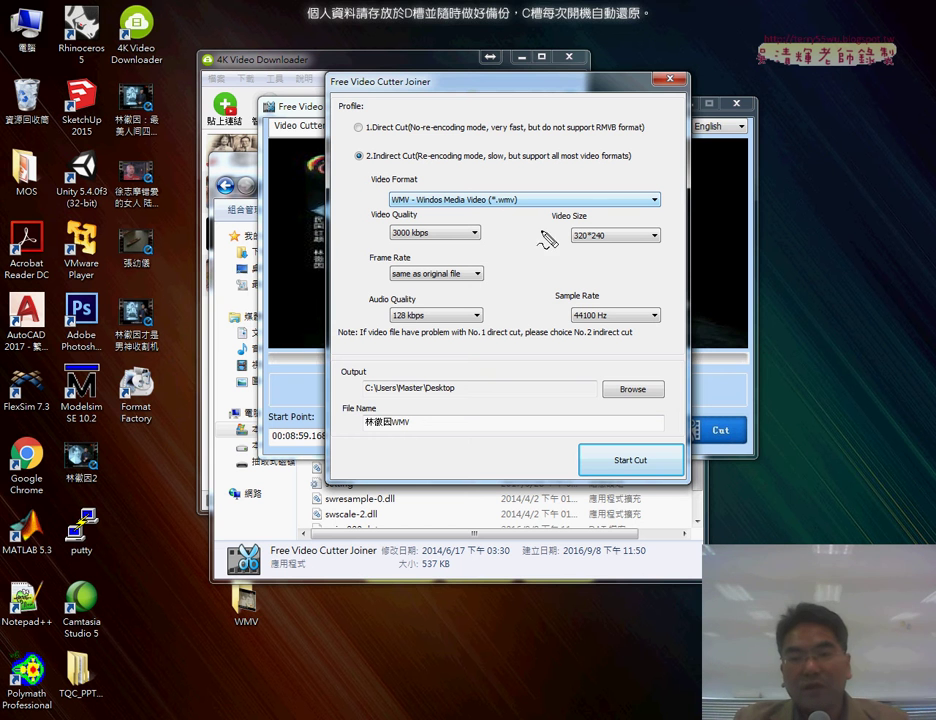
pyautogui.moveTo(489, 207); pyautogui.dragTo(515, 207)
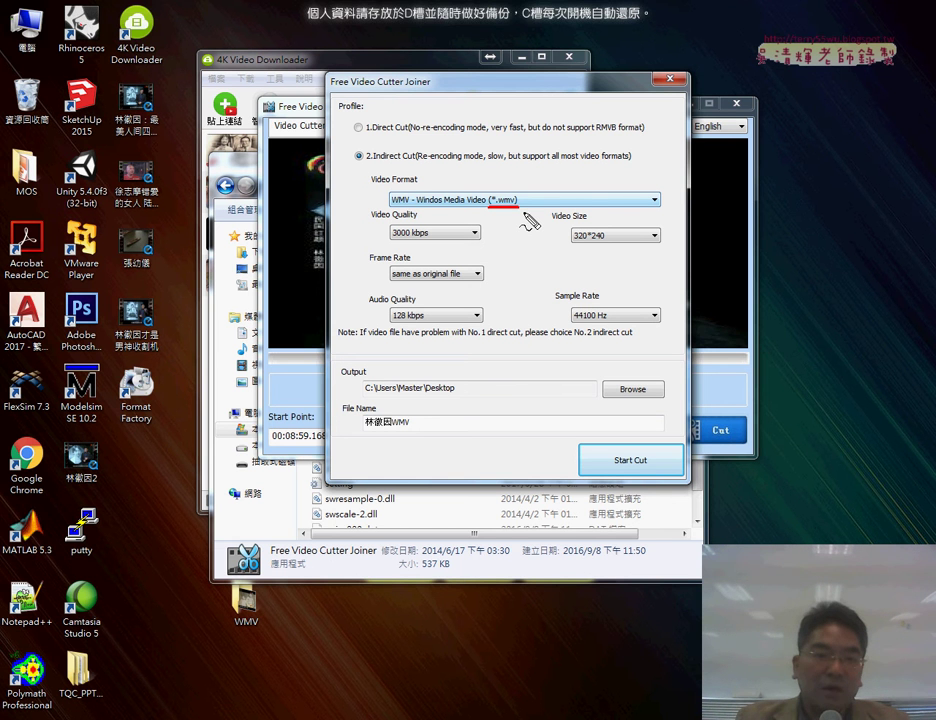
pyautogui.press('Escape')
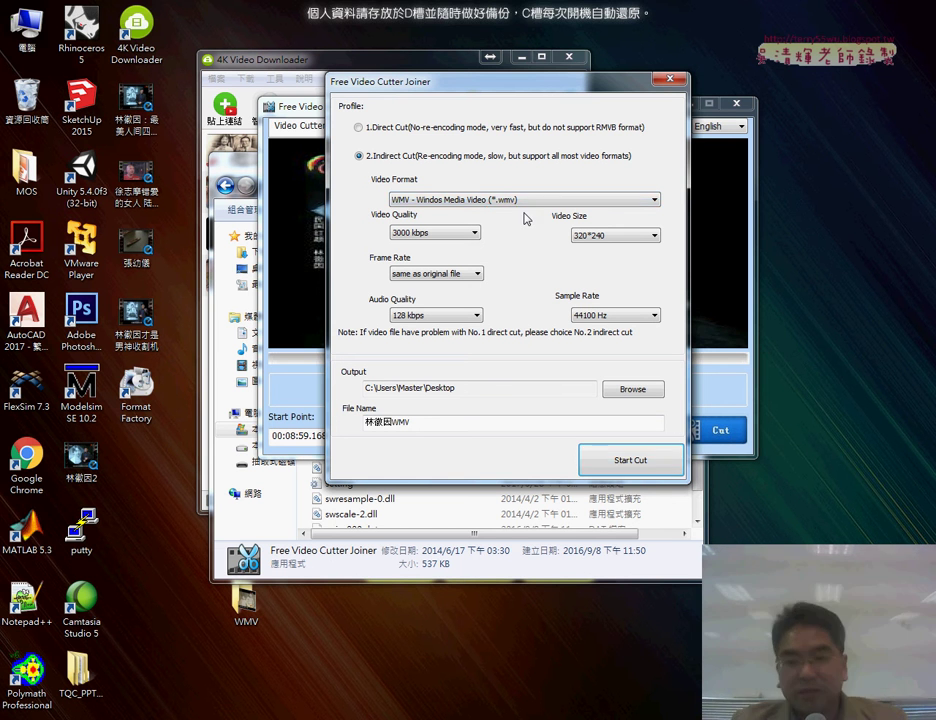
pyautogui.click(630, 462)
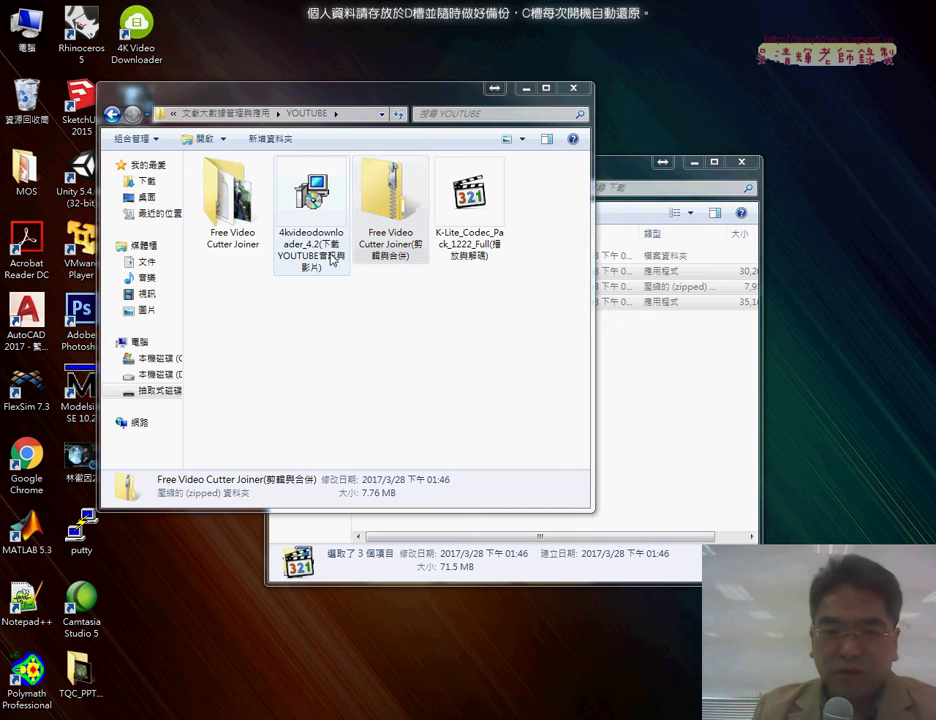
pyautogui.click(390, 210)
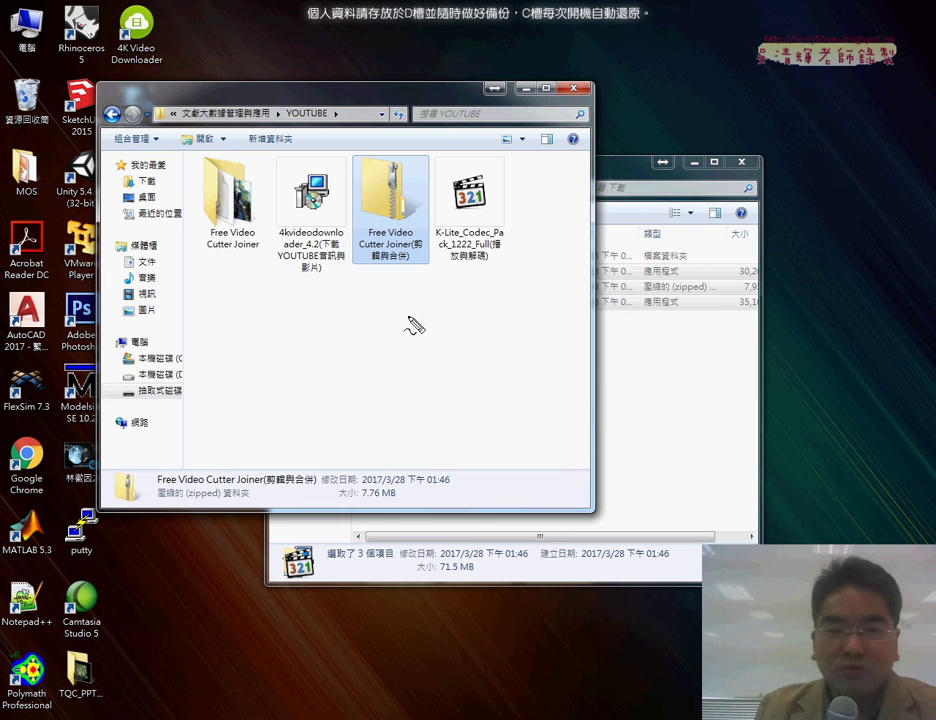
pyautogui.moveTo(415, 290)
pyautogui.mouseDown()
pyautogui.moveTo(386, 162)
pyautogui.moveTo(398, 300)
pyautogui.mouseUp()
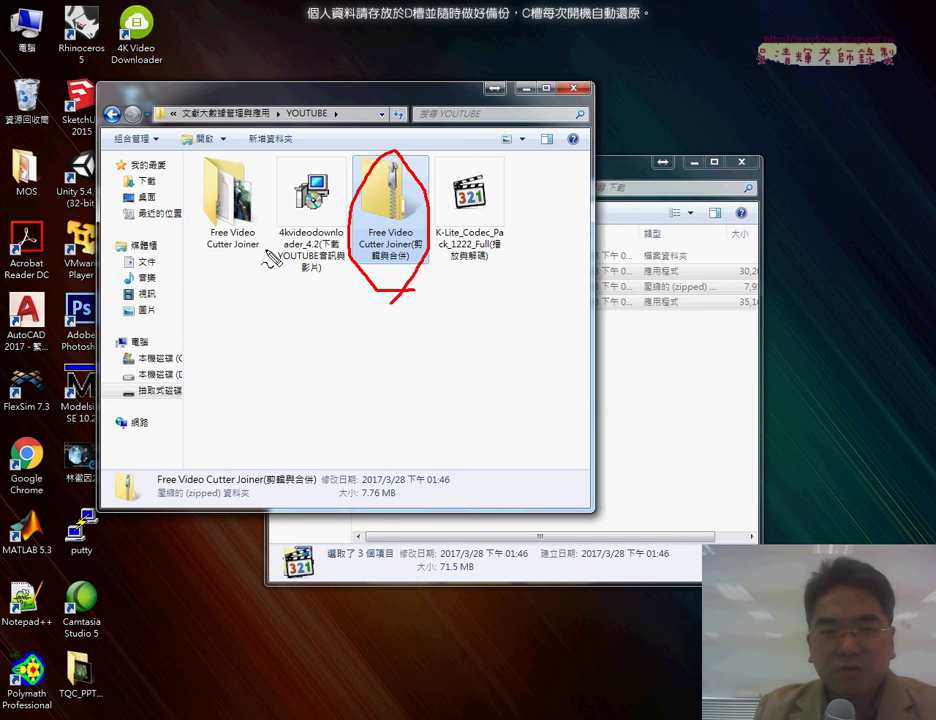
pyautogui.moveTo(228, 272); pyautogui.dragTo(219, 281)
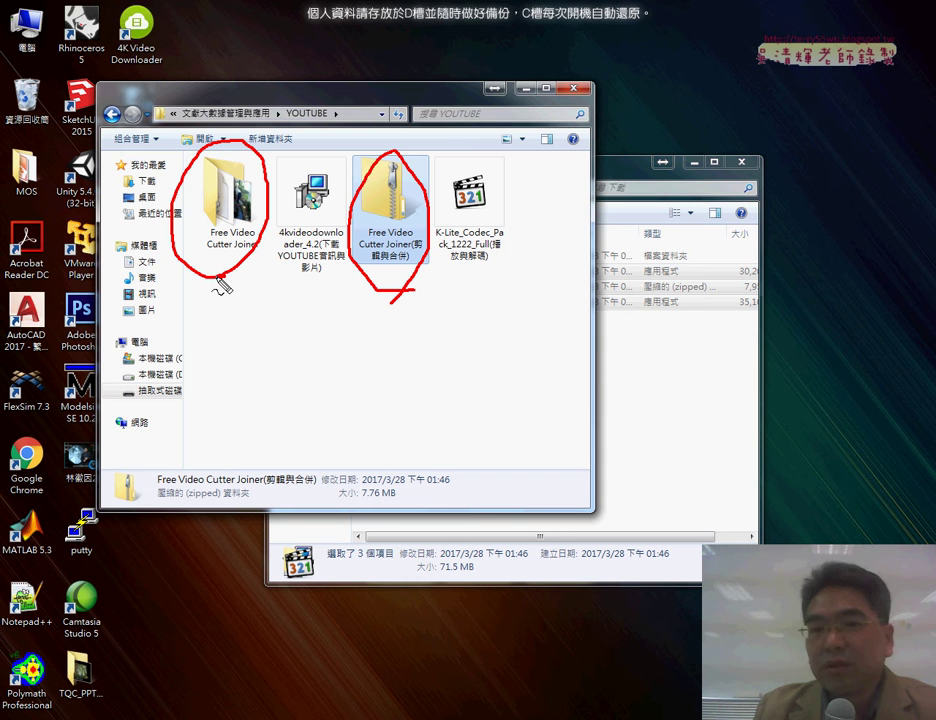
pyautogui.moveTo(378, 239); pyautogui.dragTo(418, 241)
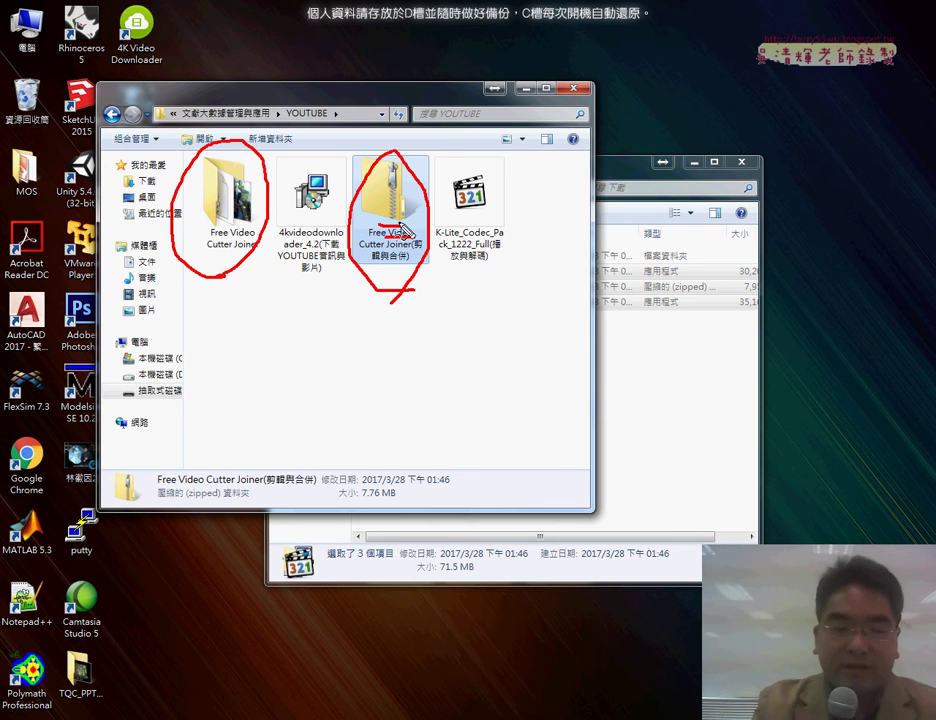
pyautogui.press('Escape')
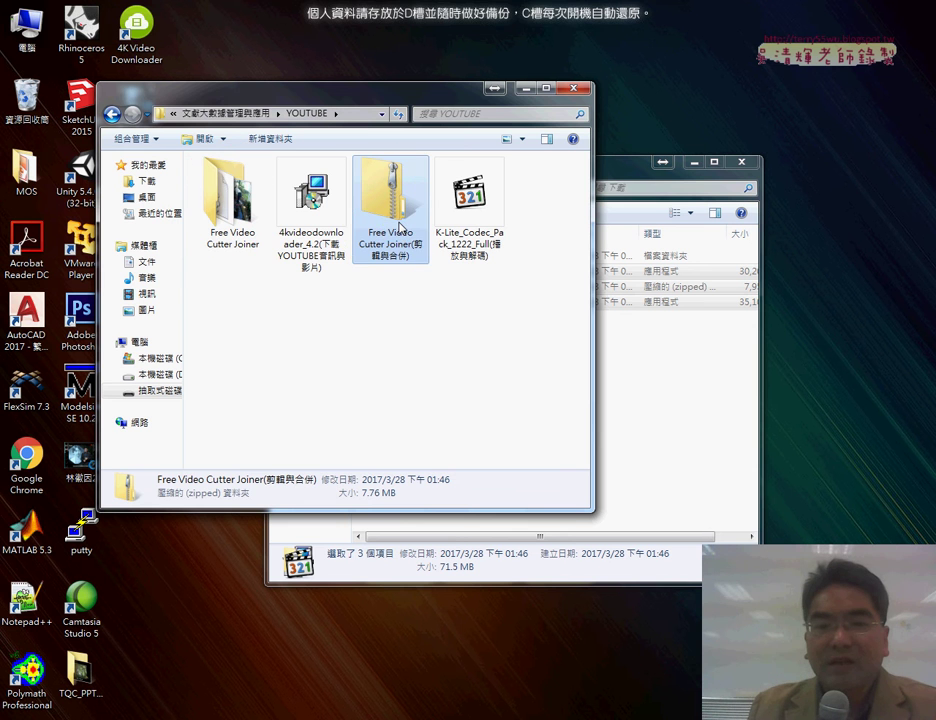
pyautogui.doubleClick(399, 228)
pyautogui.doubleClick(262, 182)
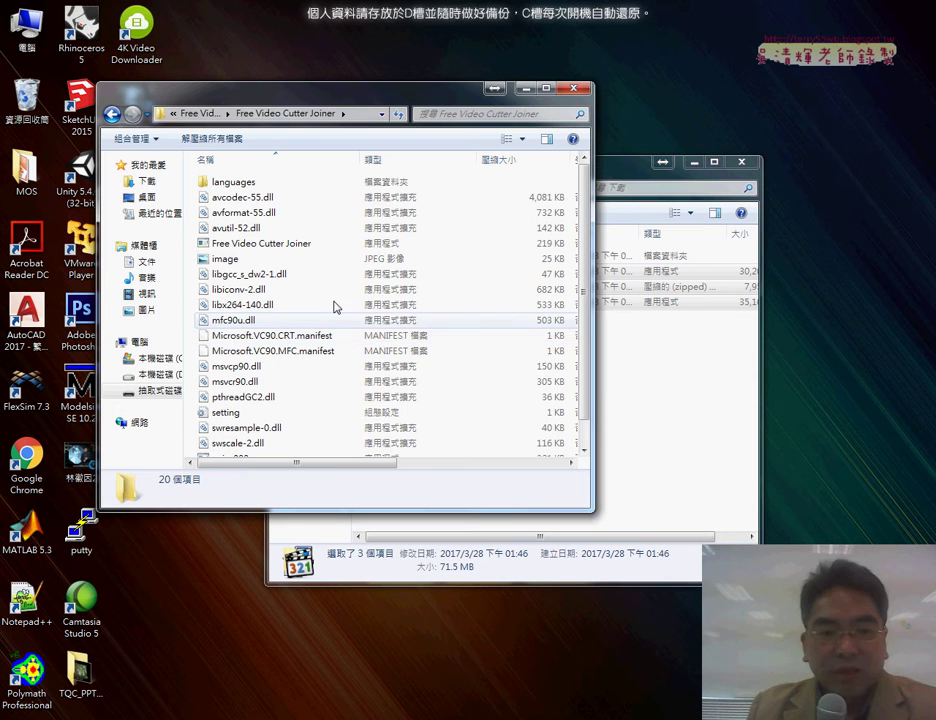
pyautogui.doubleClick(318, 245)
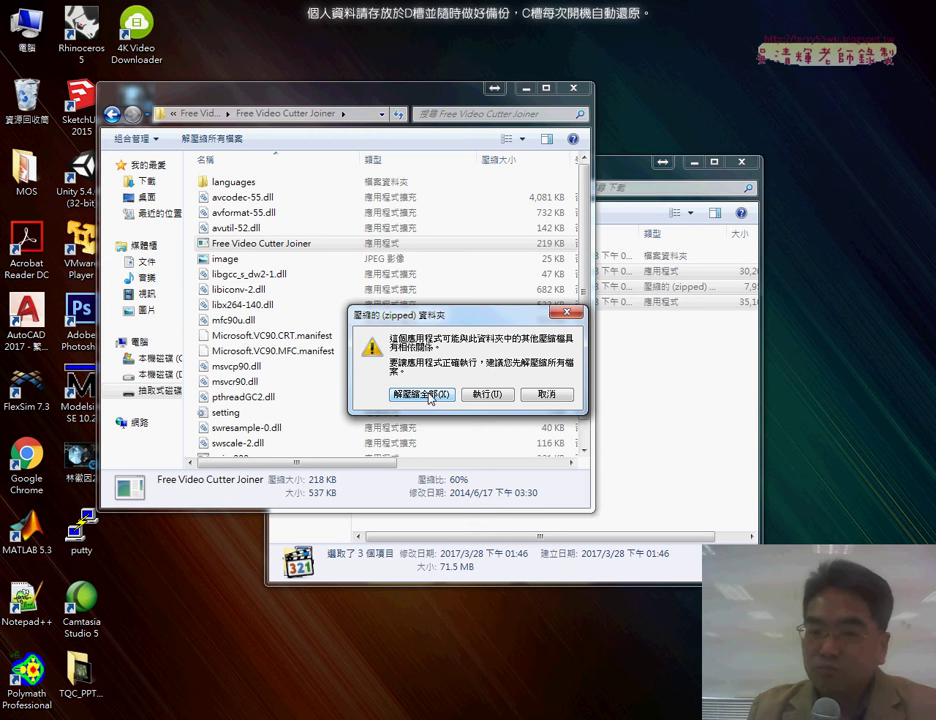
pyautogui.click(538, 398)
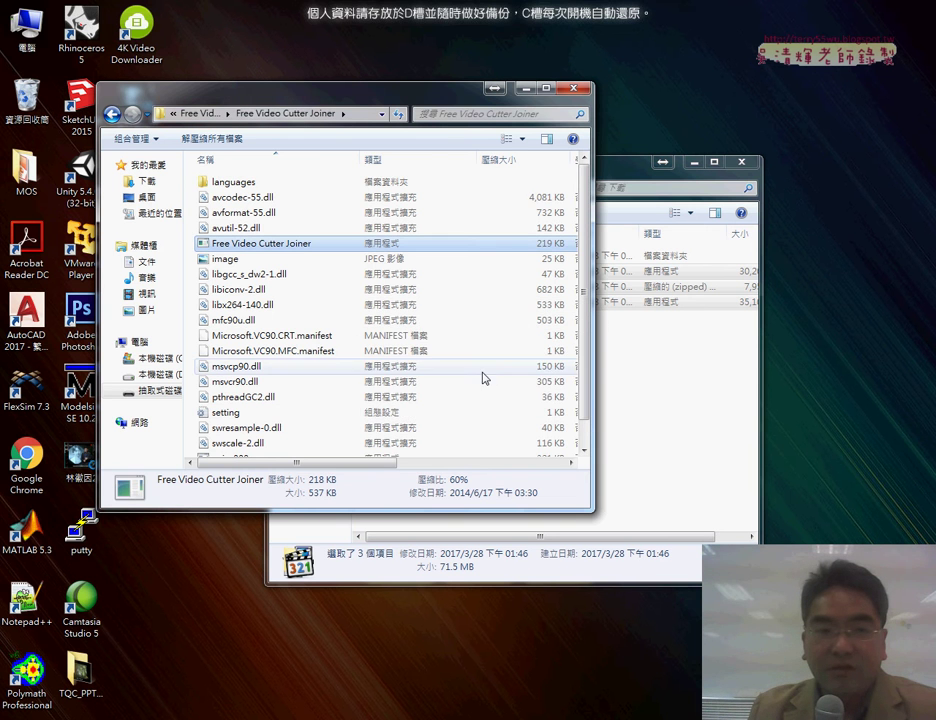
pyautogui.click(112, 115)
pyautogui.click(112, 115)
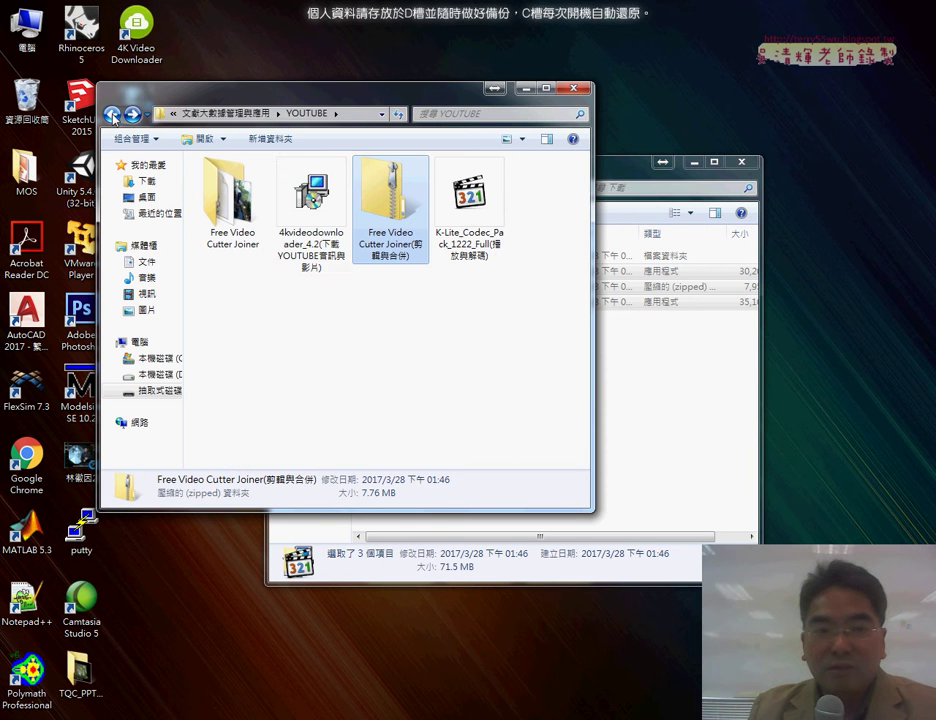
# - Extract the Free Video Cutter Joiner zip with 7-Zip and launch the program from its folder
pyautogui.rightClick(401, 214)
pyautogui.moveTo(470, 317)
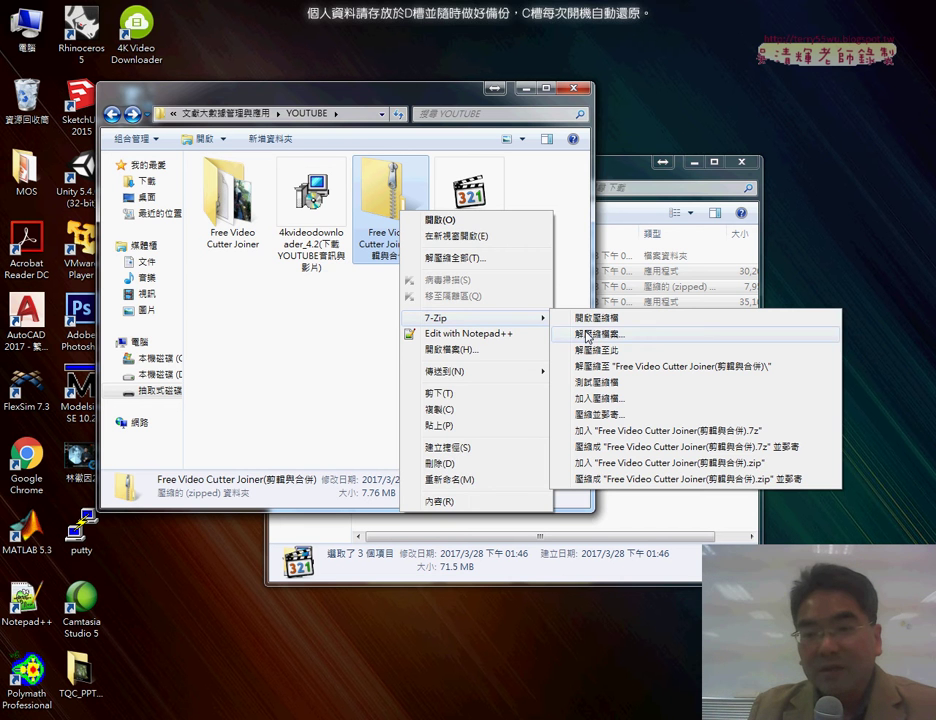
pyautogui.click(243, 240)
pyautogui.doubleClick(243, 240)
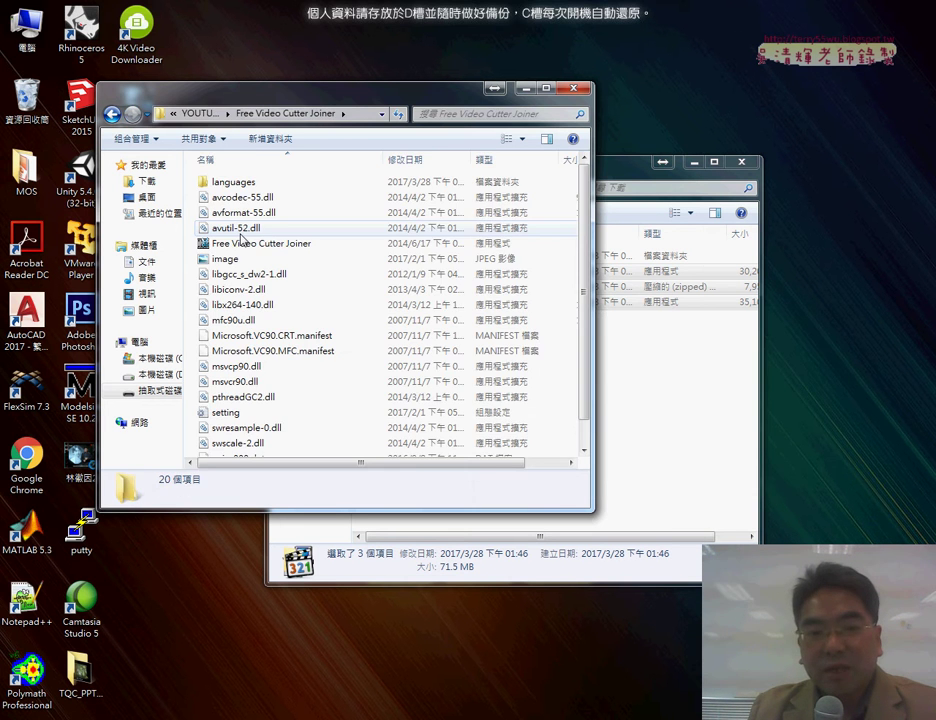
pyautogui.doubleClick(250, 243)
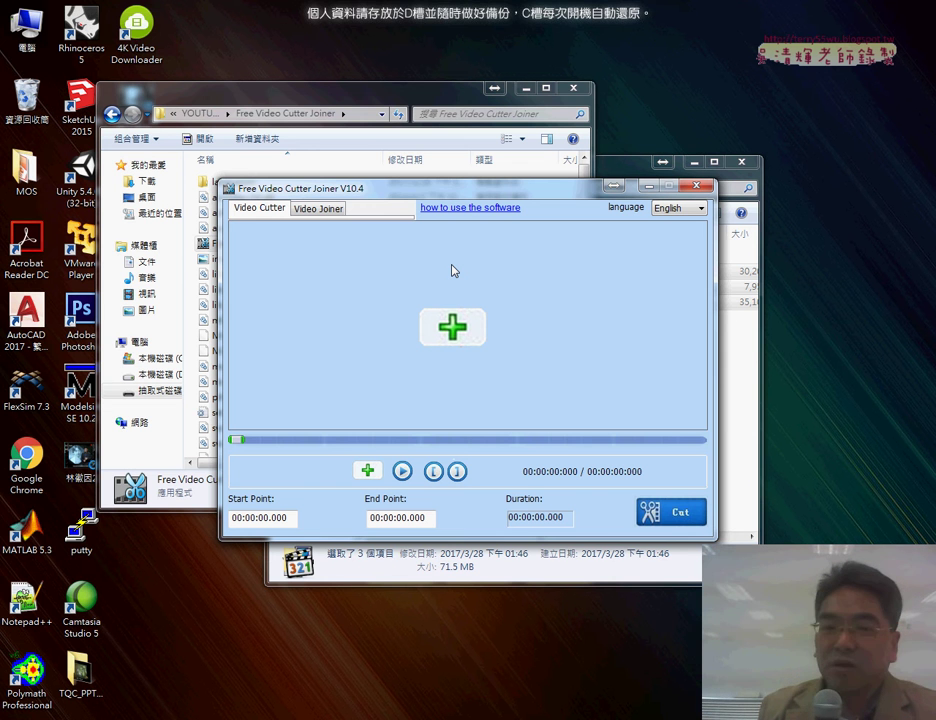
# - Rename the 徐志摩 video to '陸小曼 - 民國名媛往事 鳳凰网' and load it into the cutter
pyautogui.click(525, 88)
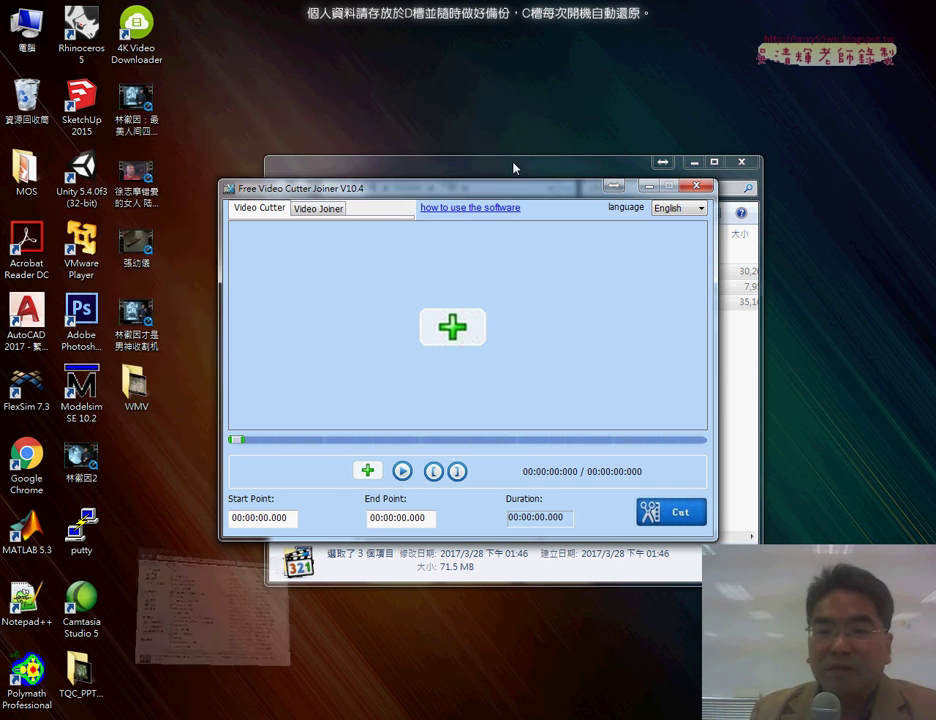
pyautogui.click(470, 338)
pyautogui.moveTo(684, 326); pyautogui.dragTo(682, 466)
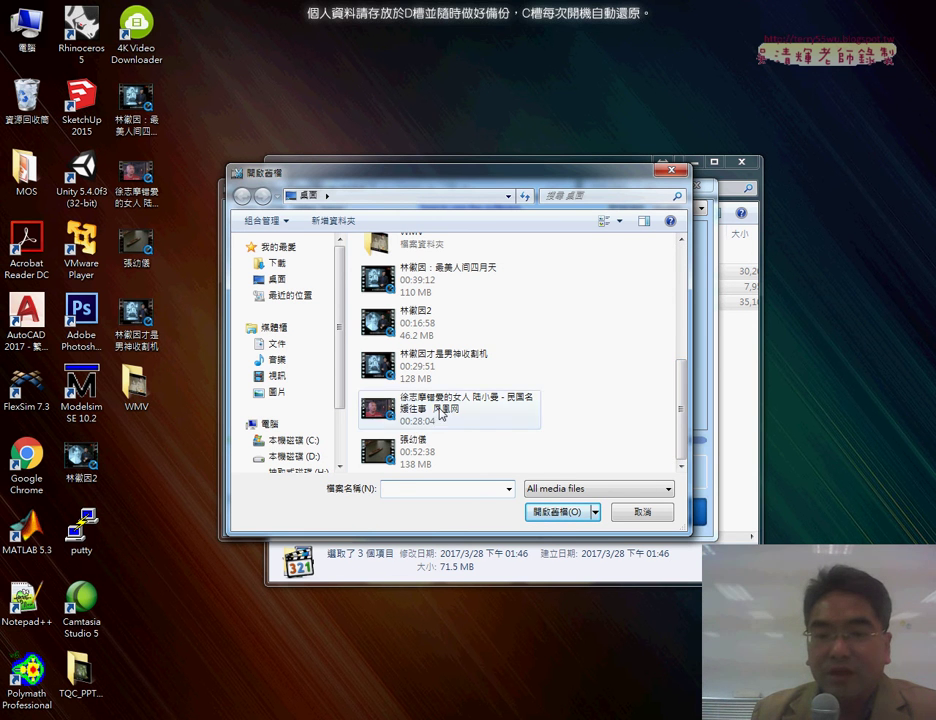
pyautogui.click(511, 414)
pyautogui.click(486, 409)
pyautogui.press('End')
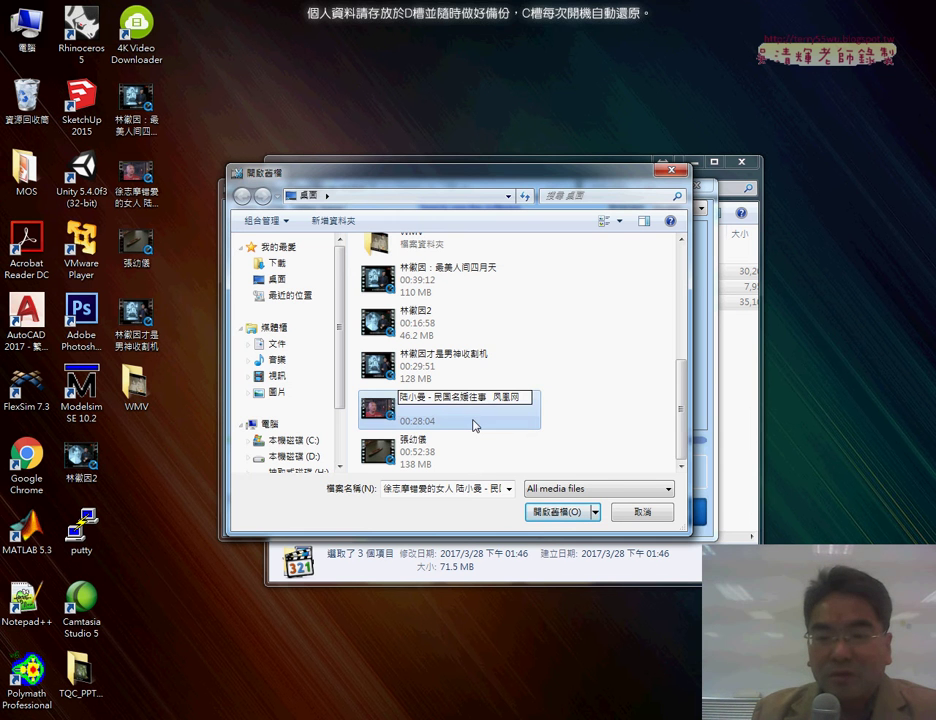
pyautogui.press('Return')
pyautogui.doubleClick(400, 450)
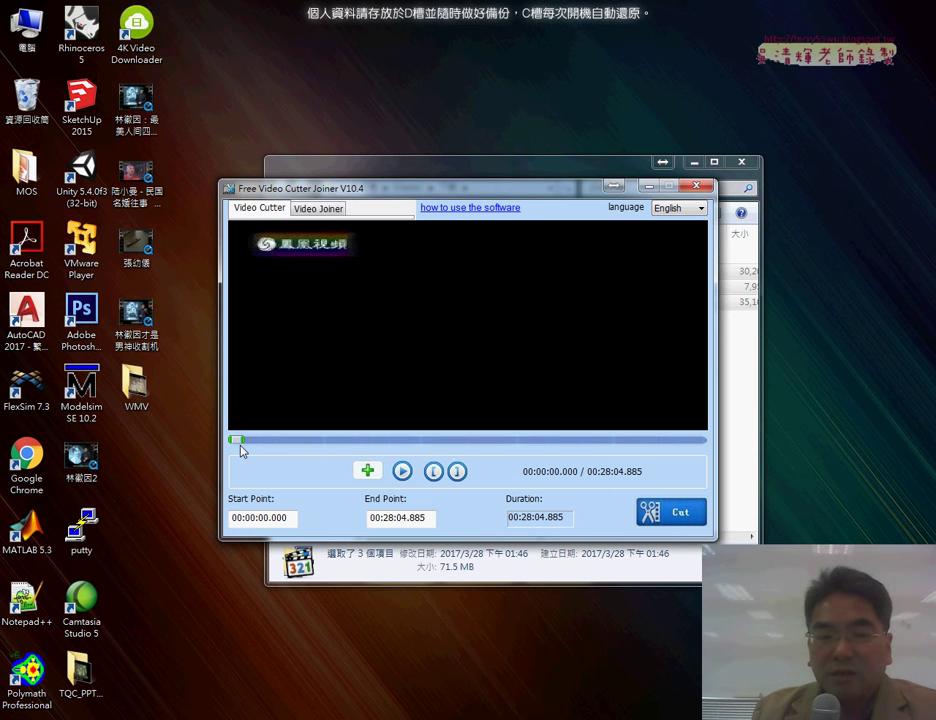
# - Set the clip start at 00:08:59.163 and the end at 00:12:14.609
pyautogui.moveTo(372, 442); pyautogui.dragTo(388, 449)
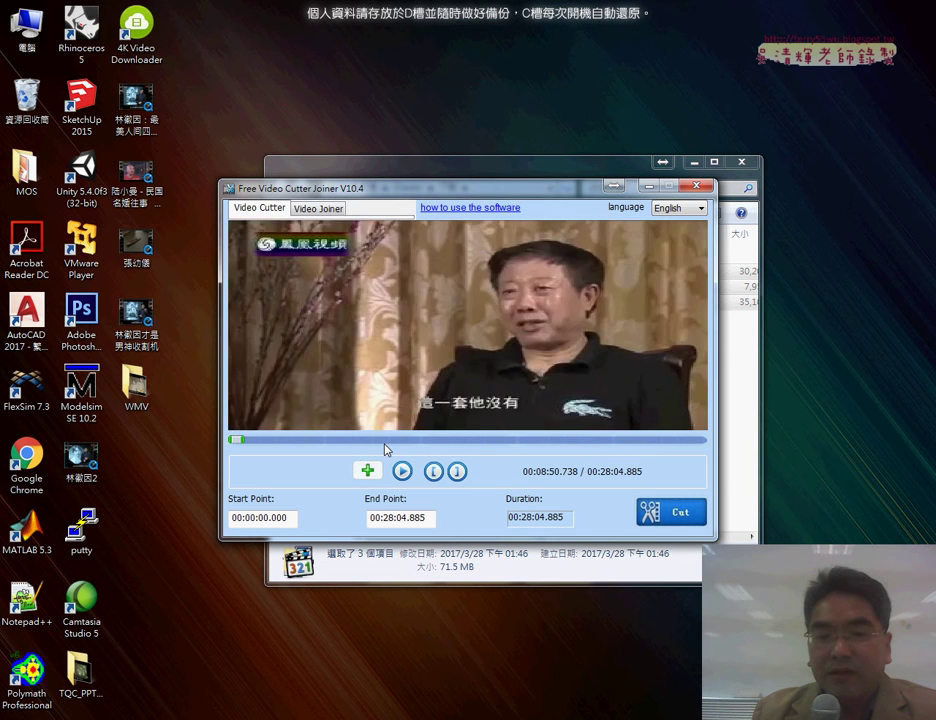
pyautogui.click(433, 471)
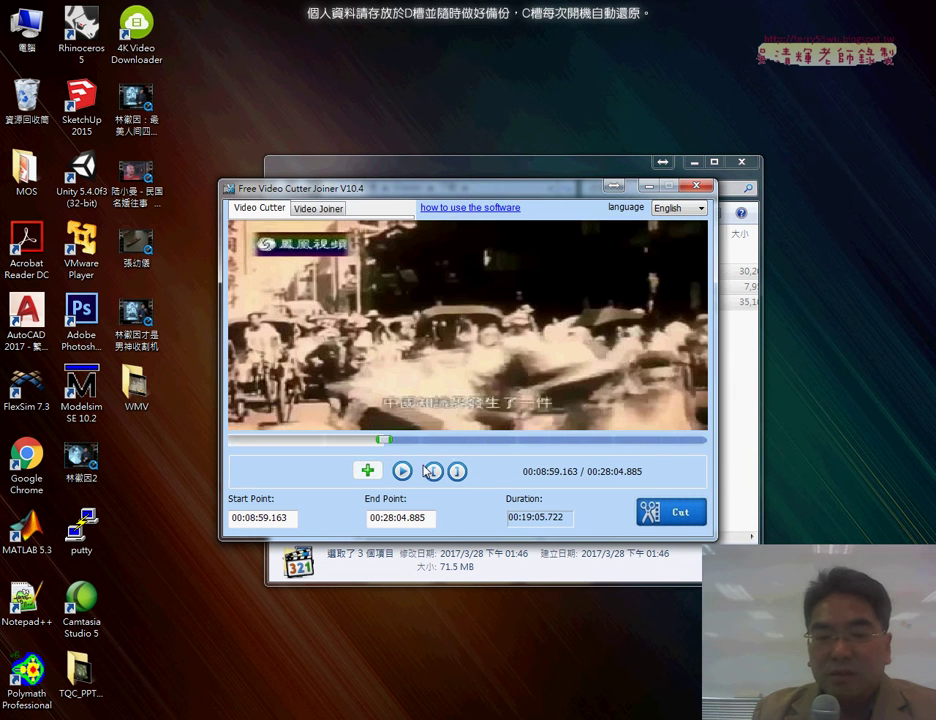
pyautogui.click(432, 440)
pyautogui.click(437, 449)
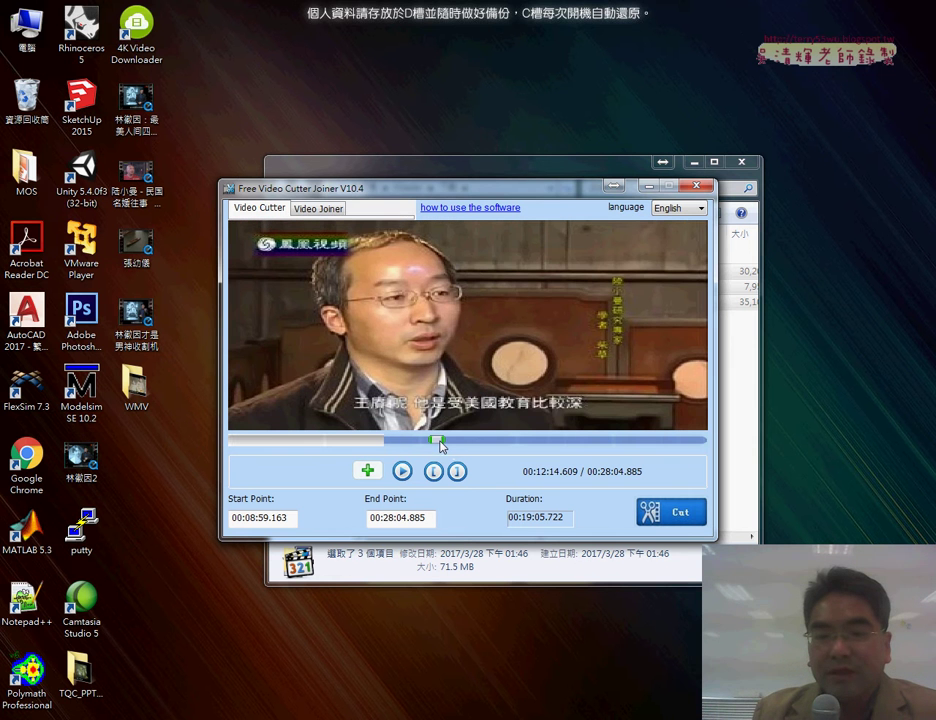
pyautogui.click(457, 471)
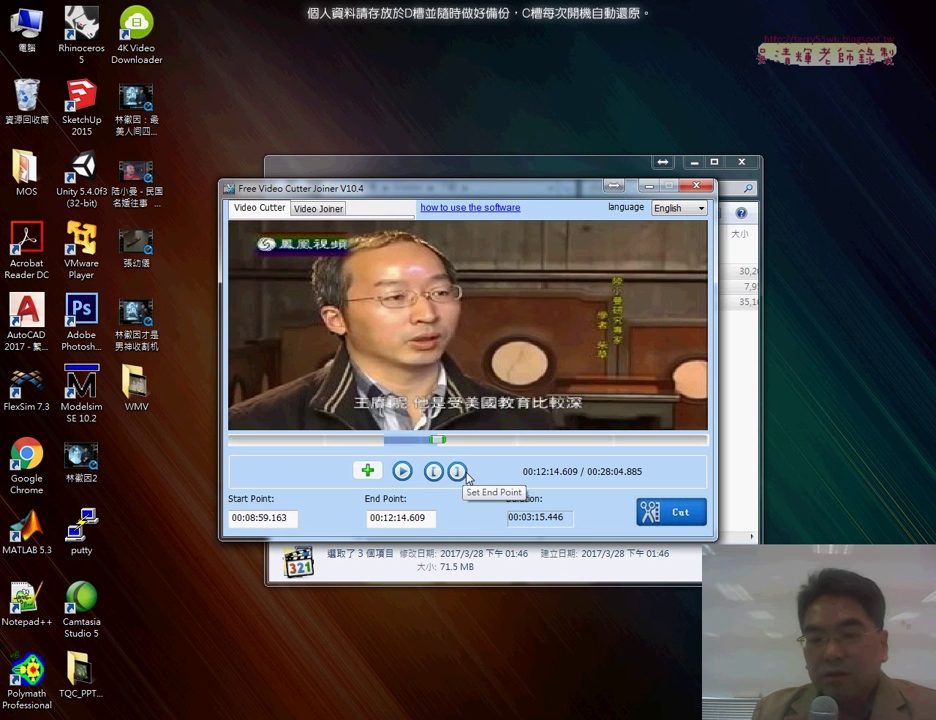
pyautogui.click(697, 514)
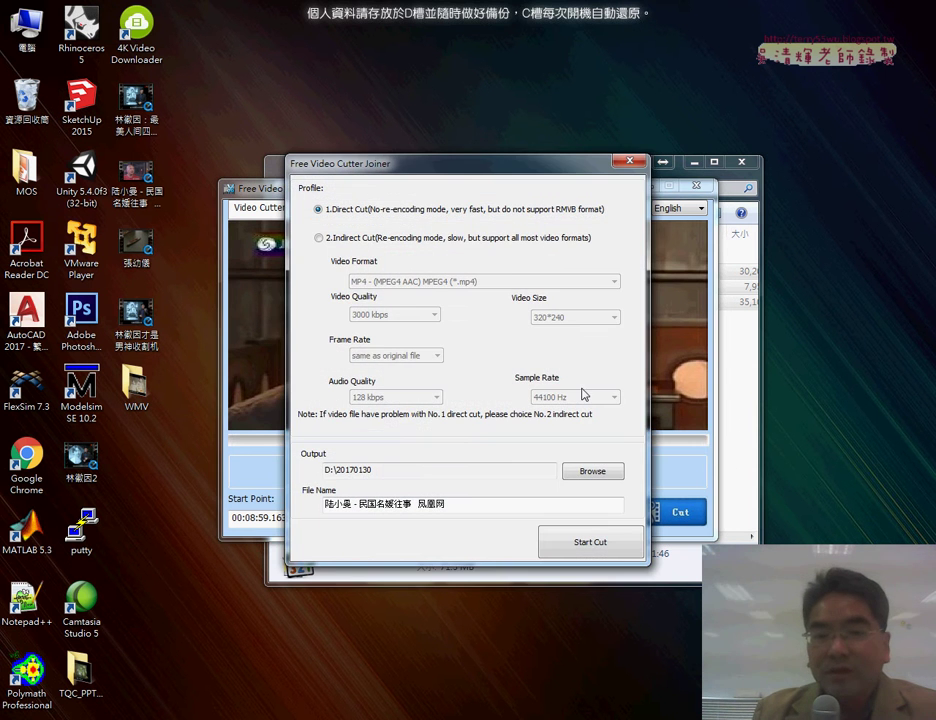
# - Cut the clip with Indirect Cut to WMV format, saving into the desktop WMV folder
pyautogui.click(355, 238)
pyautogui.click(480, 281)
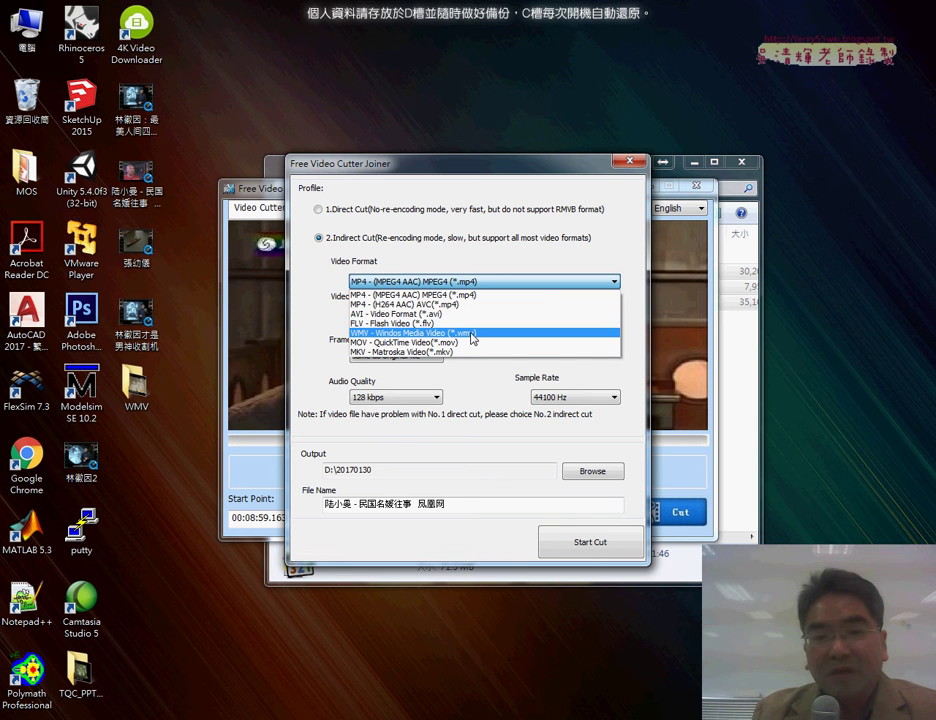
pyautogui.click(473, 334)
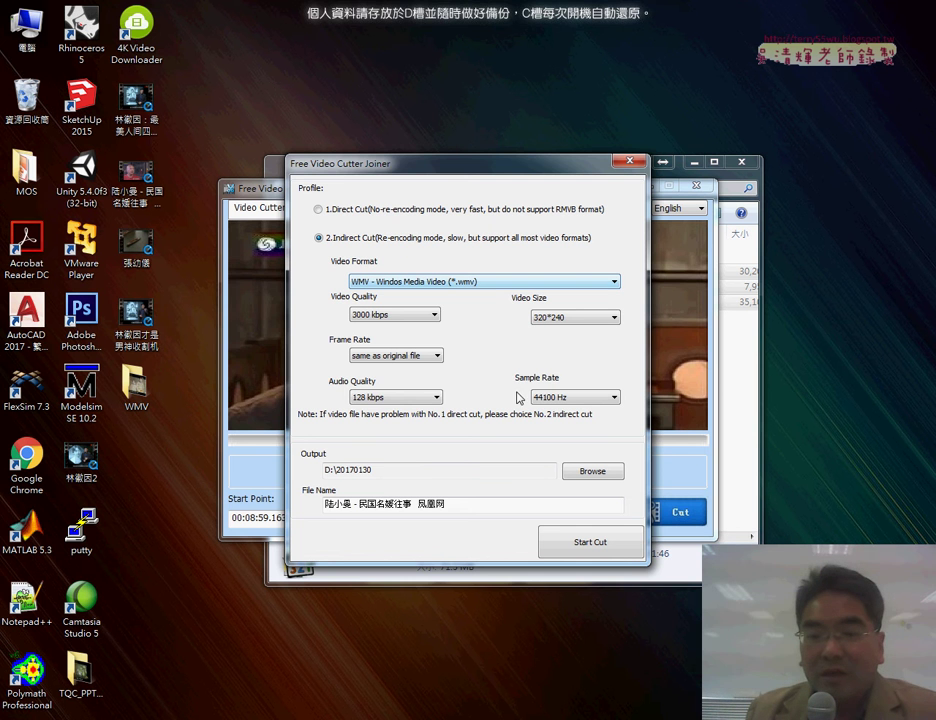
pyautogui.click(602, 472)
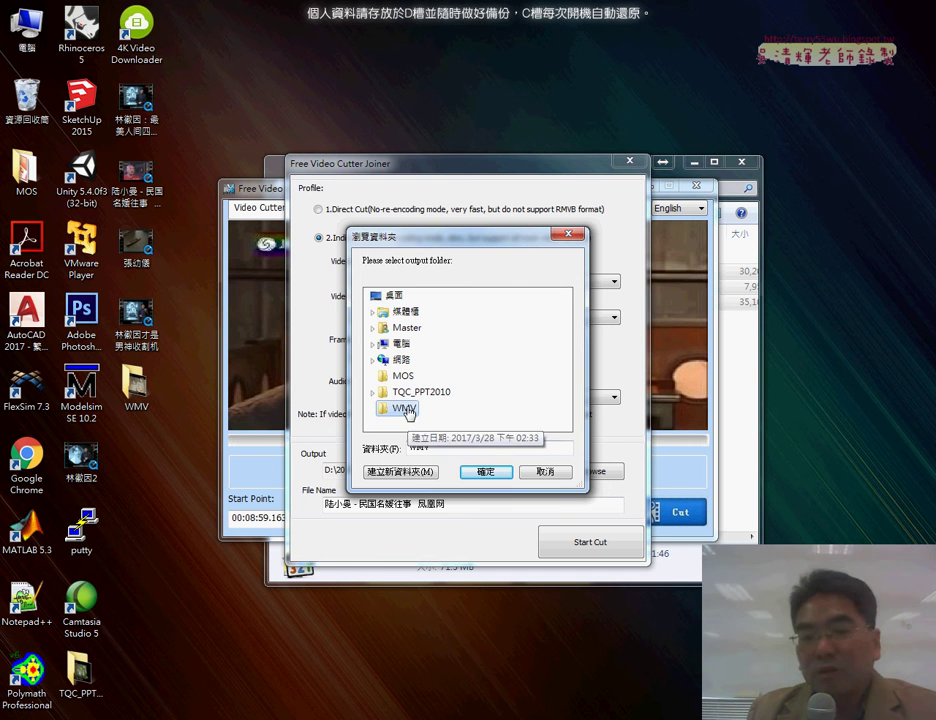
pyautogui.click(418, 413)
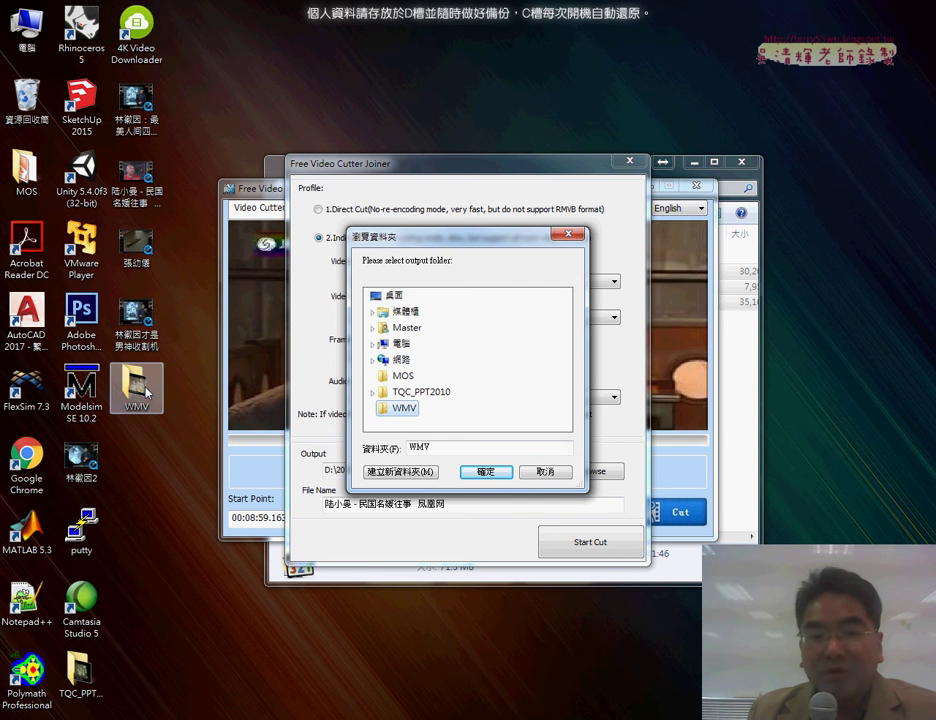
pyautogui.click(485, 472)
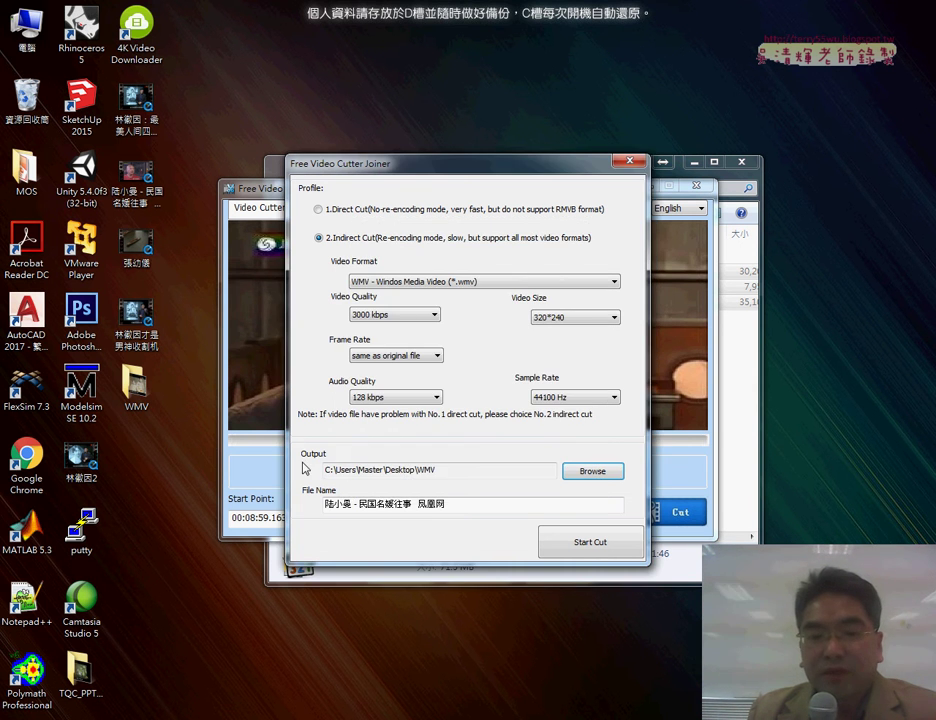
pyautogui.click(598, 549)
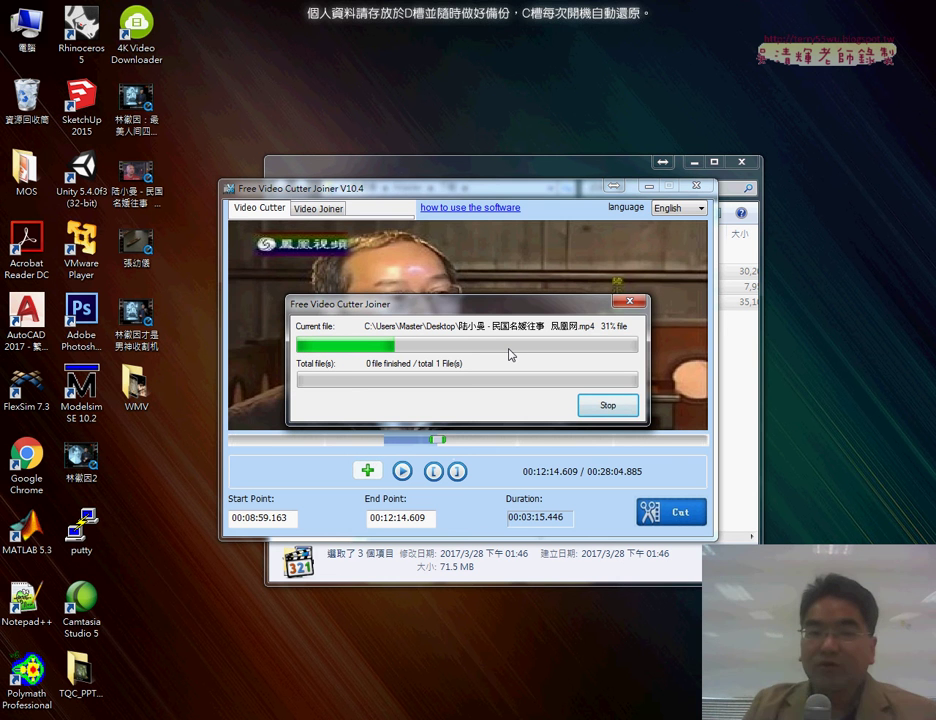
# - Dismiss the completion message and locate the new WMV clip in the WMV folder
pyautogui.click(135, 381)
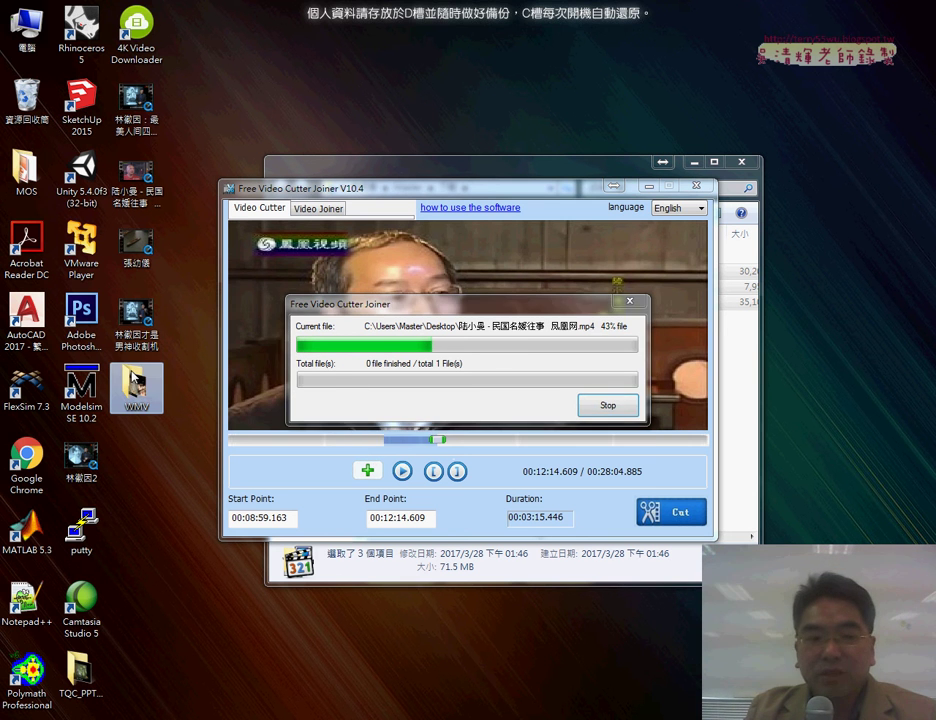
pyautogui.doubleClick(143, 393)
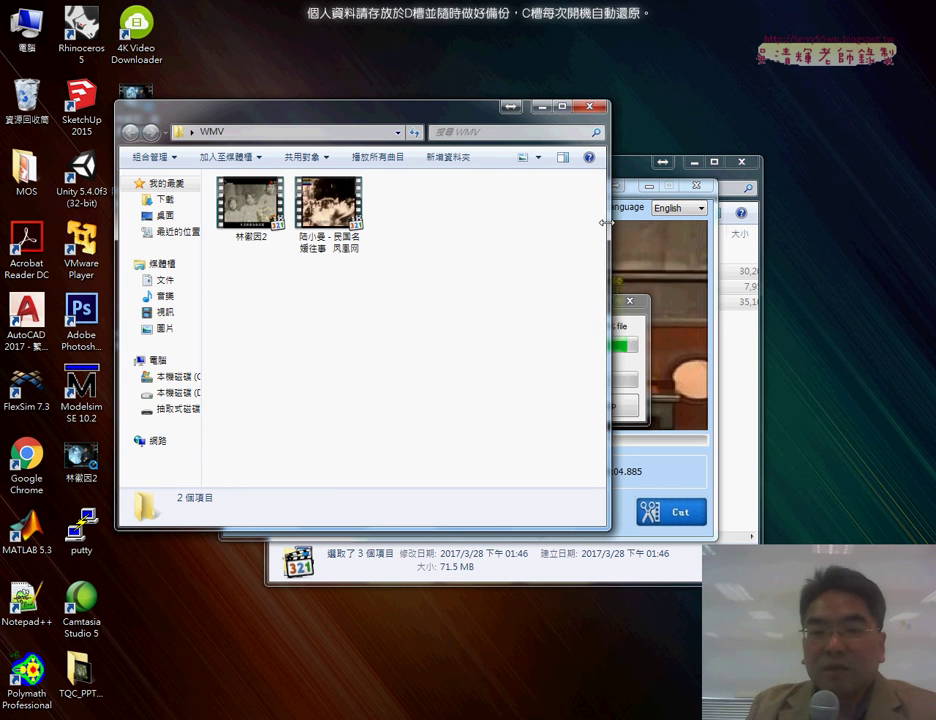
pyautogui.moveTo(606, 222); pyautogui.dragTo(495, 222)
pyautogui.click(546, 348)
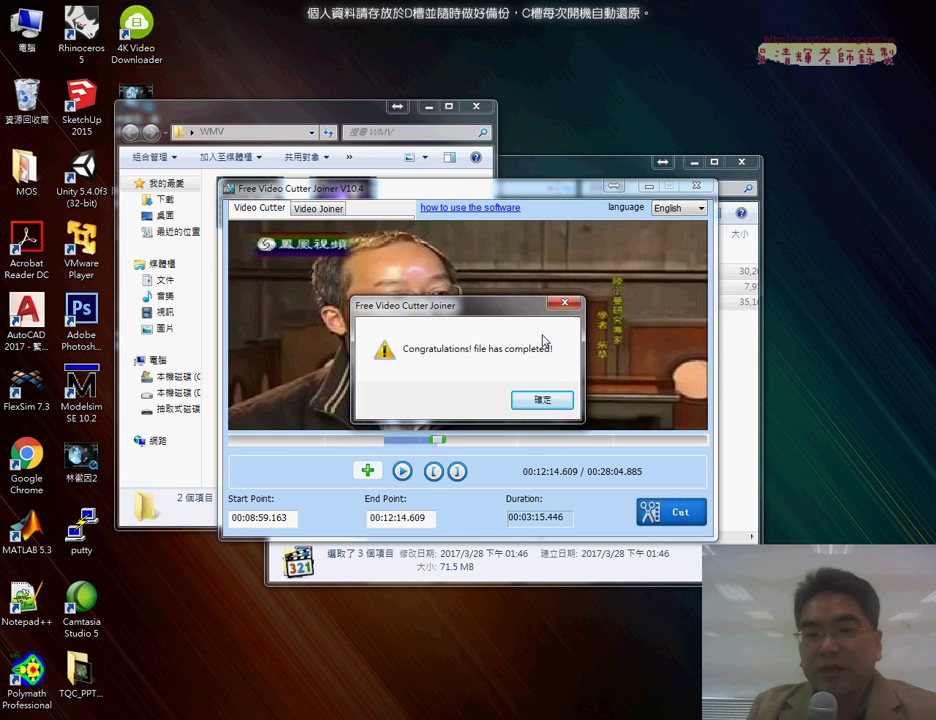
pyautogui.moveTo(502, 306); pyautogui.dragTo(684, 288)
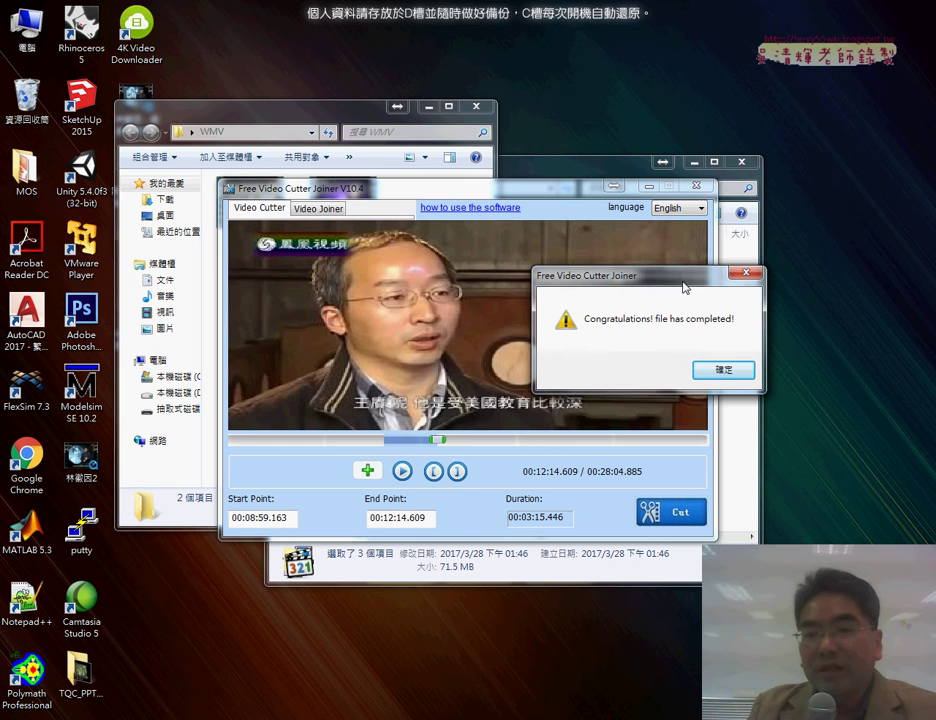
pyautogui.click(724, 370)
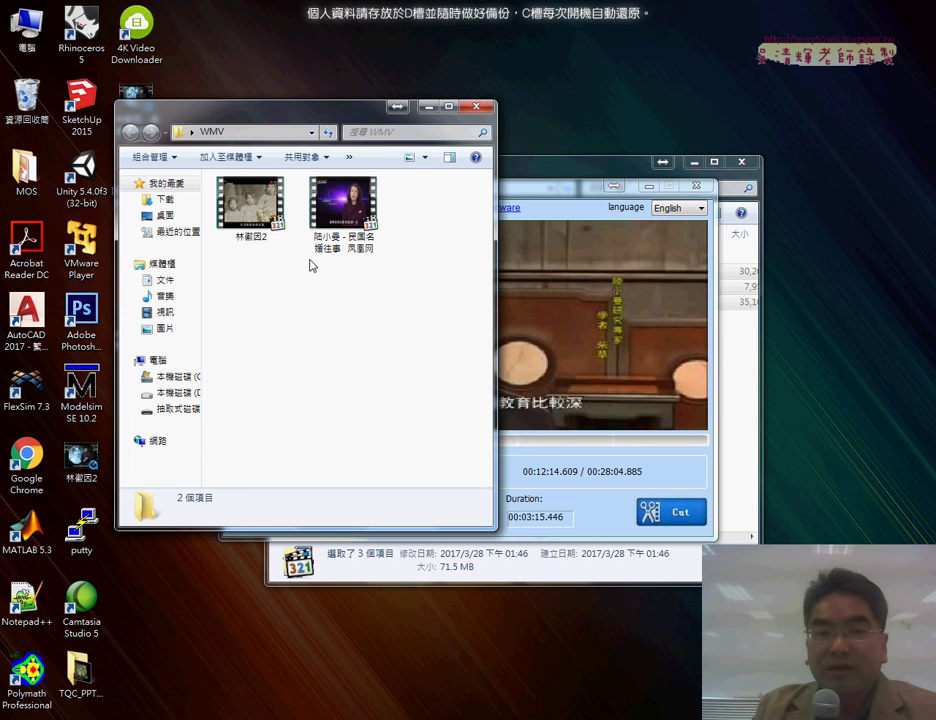
pyautogui.click(250, 205)
pyautogui.click(343, 210)
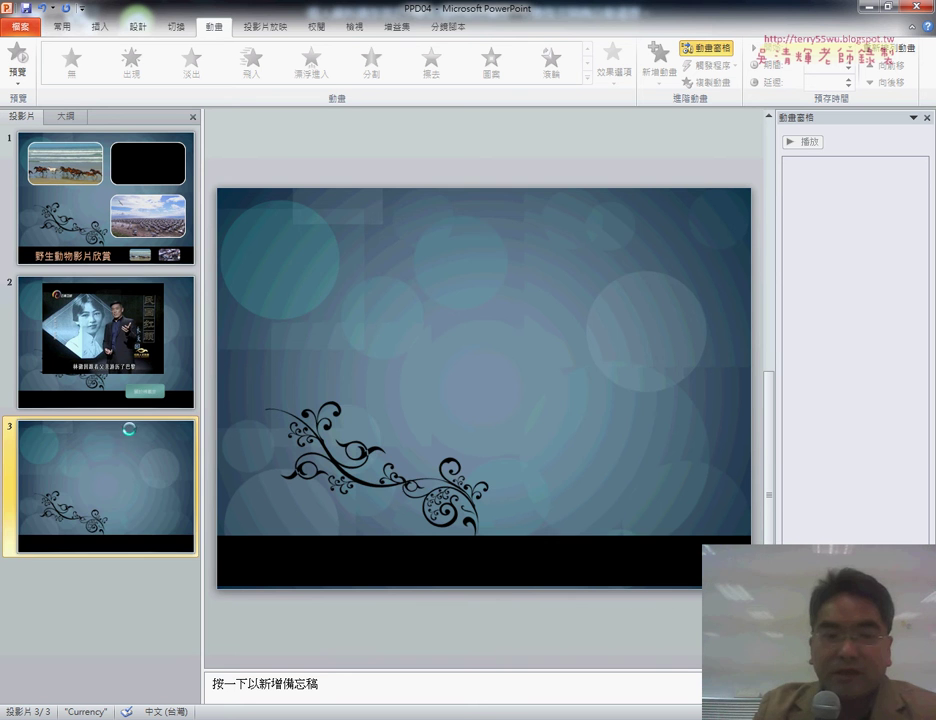
# - Delete slide 3 and add a new blank slide after slide 2
pyautogui.press('Delete')
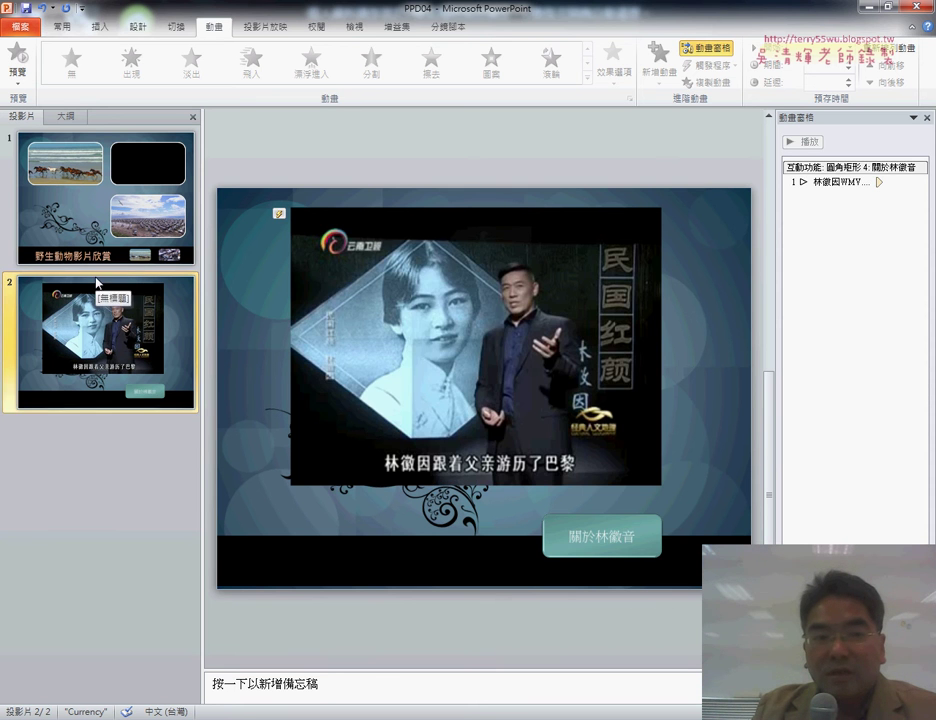
pyautogui.click(64, 152)
pyautogui.click(112, 270)
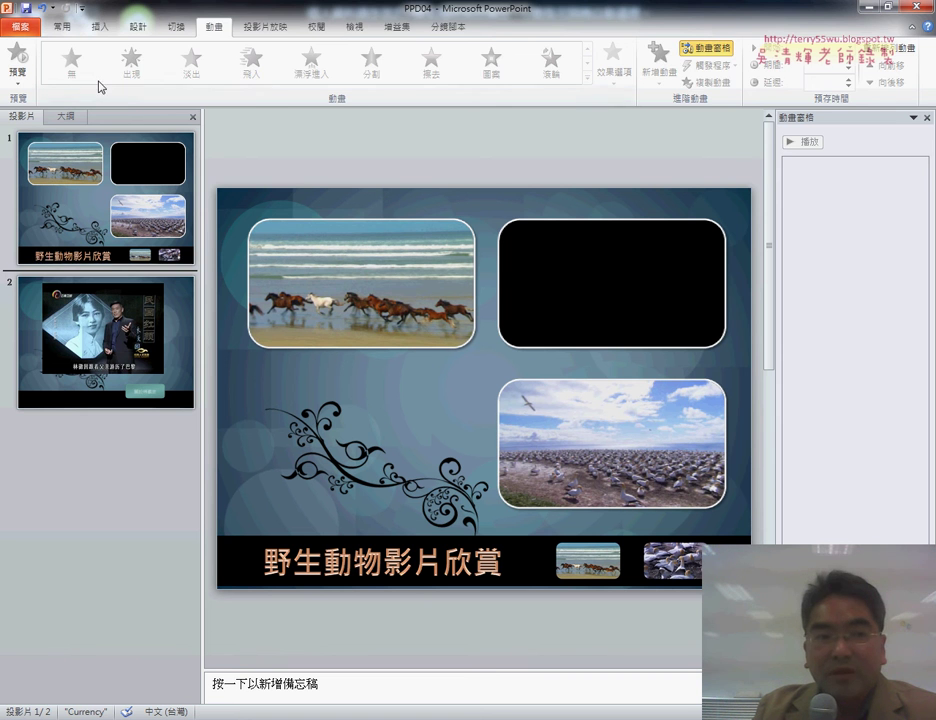
pyautogui.click(98, 30)
pyautogui.click(68, 30)
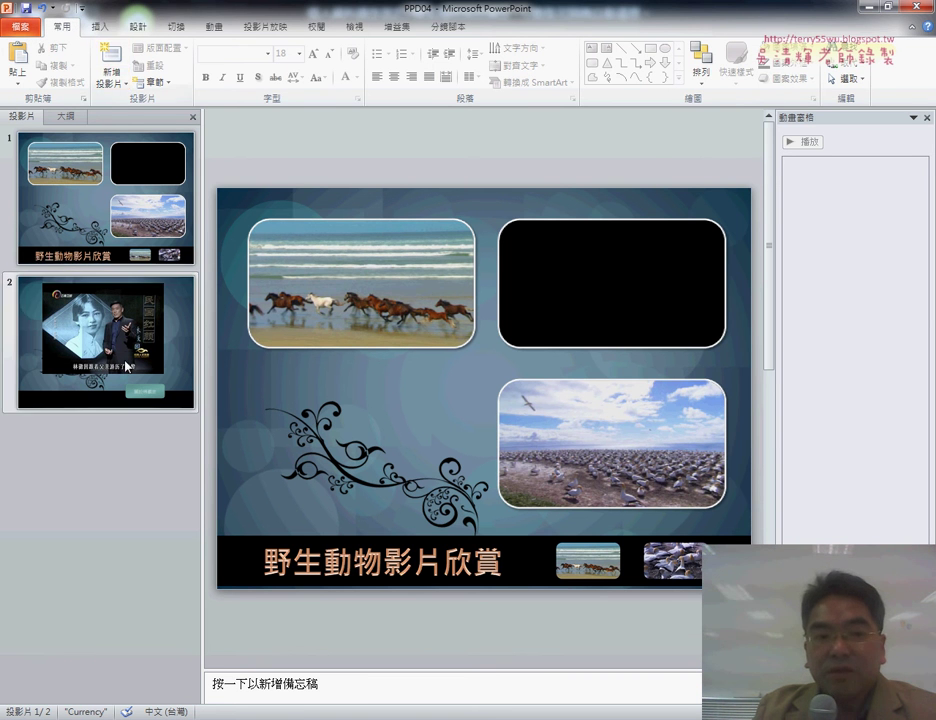
pyautogui.click(128, 366)
pyautogui.click(125, 428)
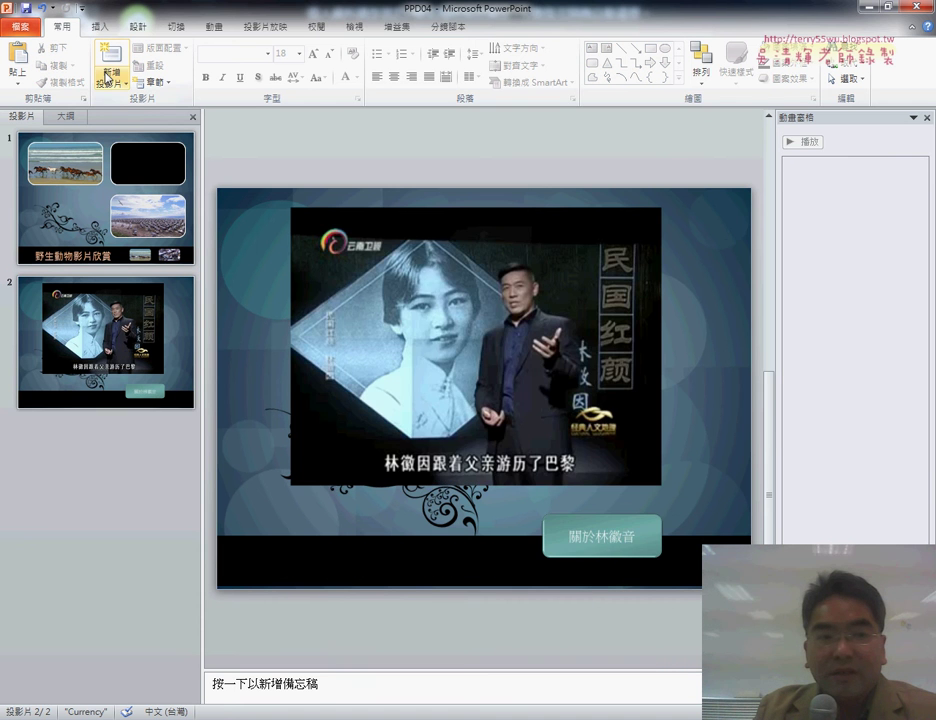
pyautogui.click(107, 74)
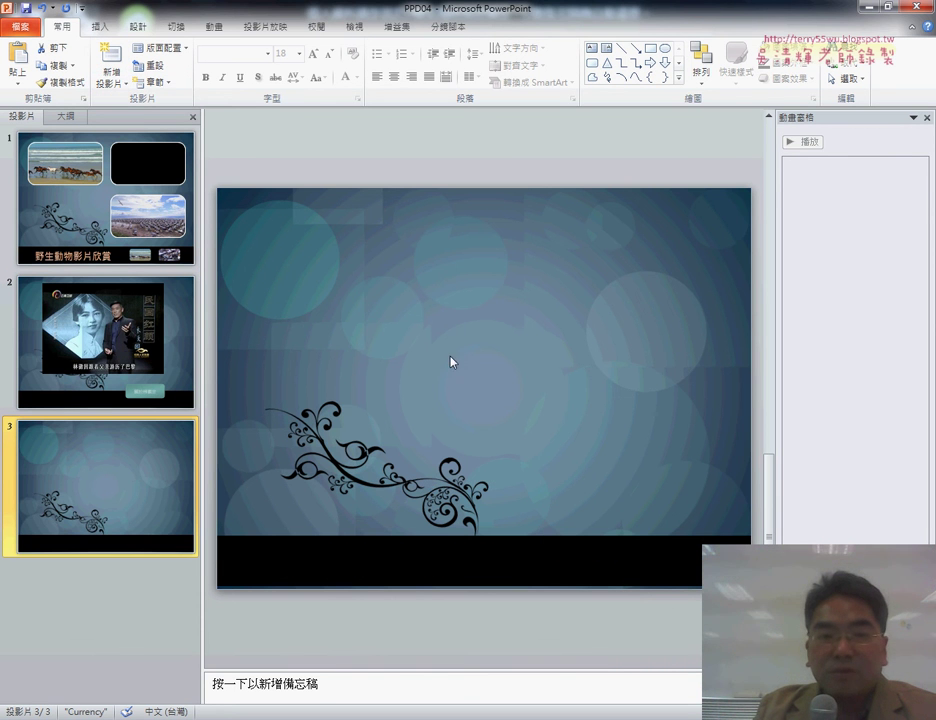
# - Insert the cut 陸小曼 WMV clip from the WMV folder onto slide 3
pyautogui.click(100, 27)
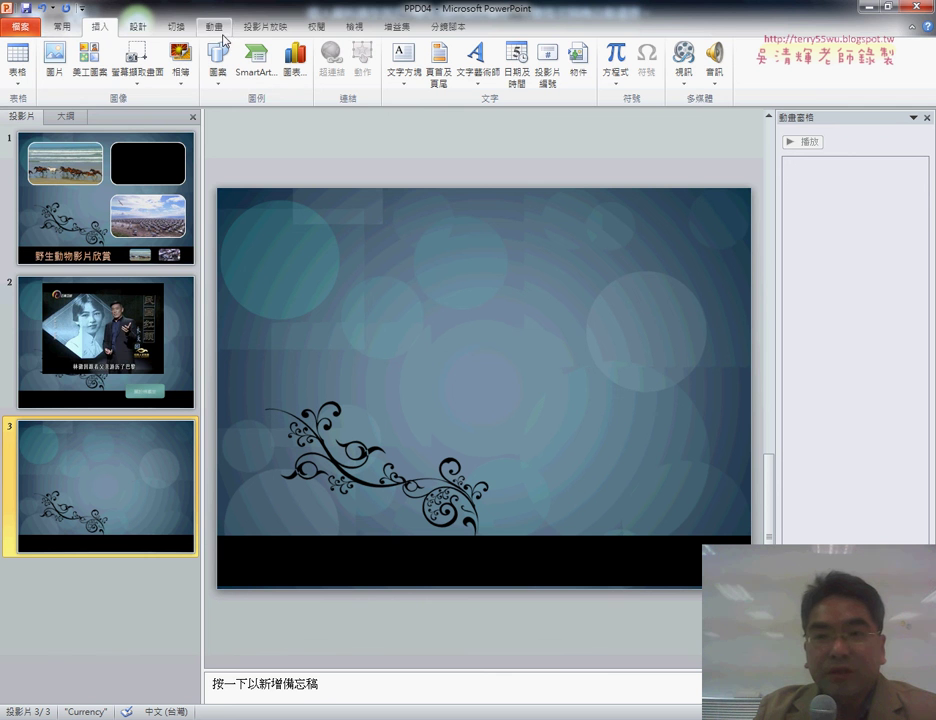
pyautogui.click(685, 62)
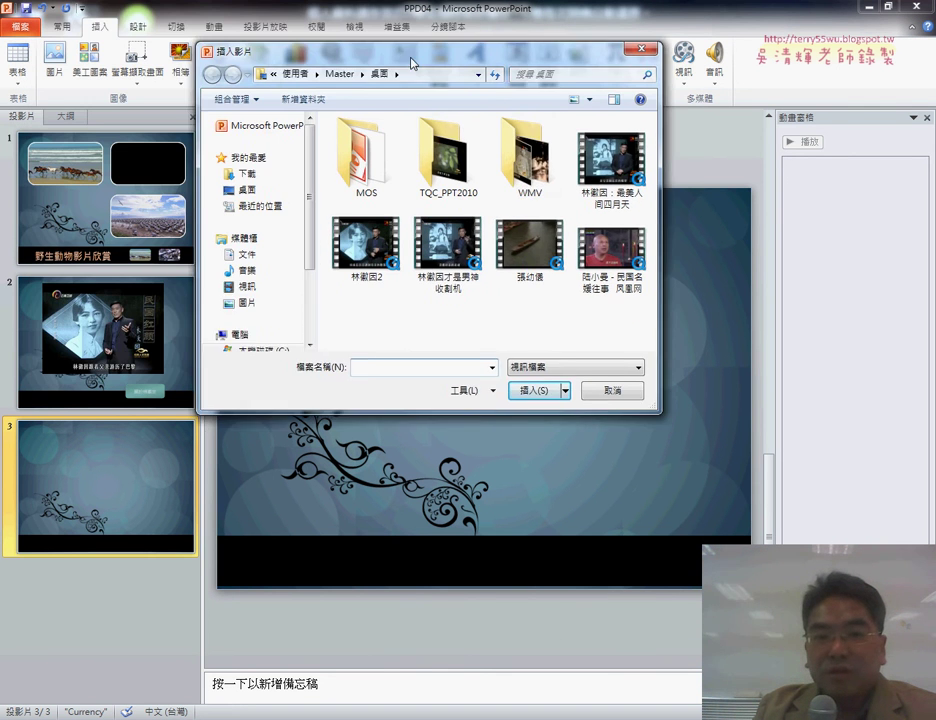
pyautogui.moveTo(208, 20); pyautogui.dragTo(419, 65)
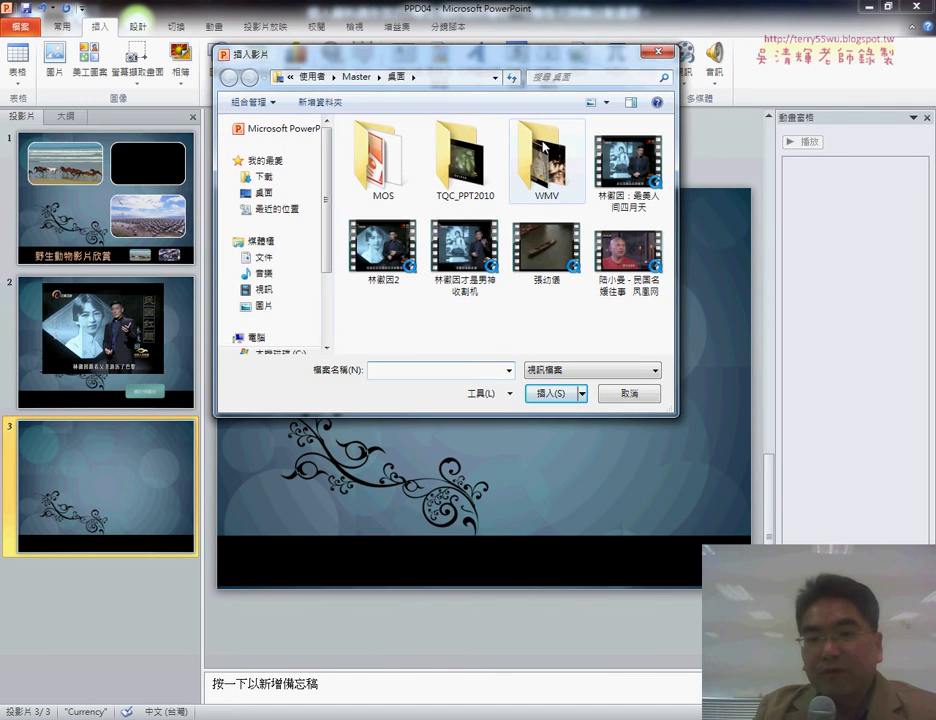
pyautogui.doubleClick(548, 160)
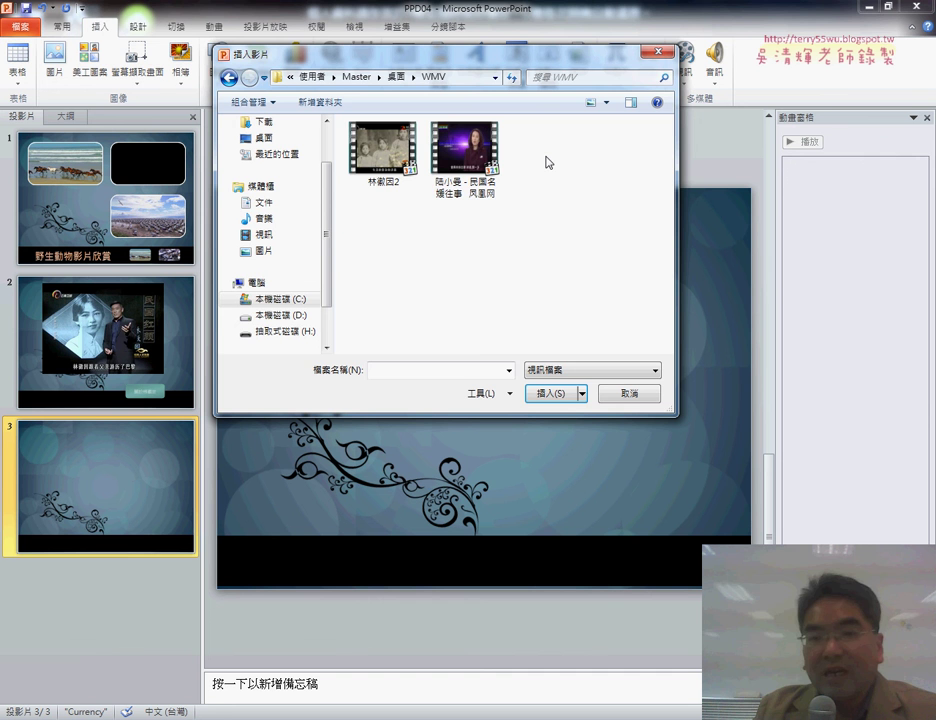
pyautogui.click(453, 172)
pyautogui.click(562, 393)
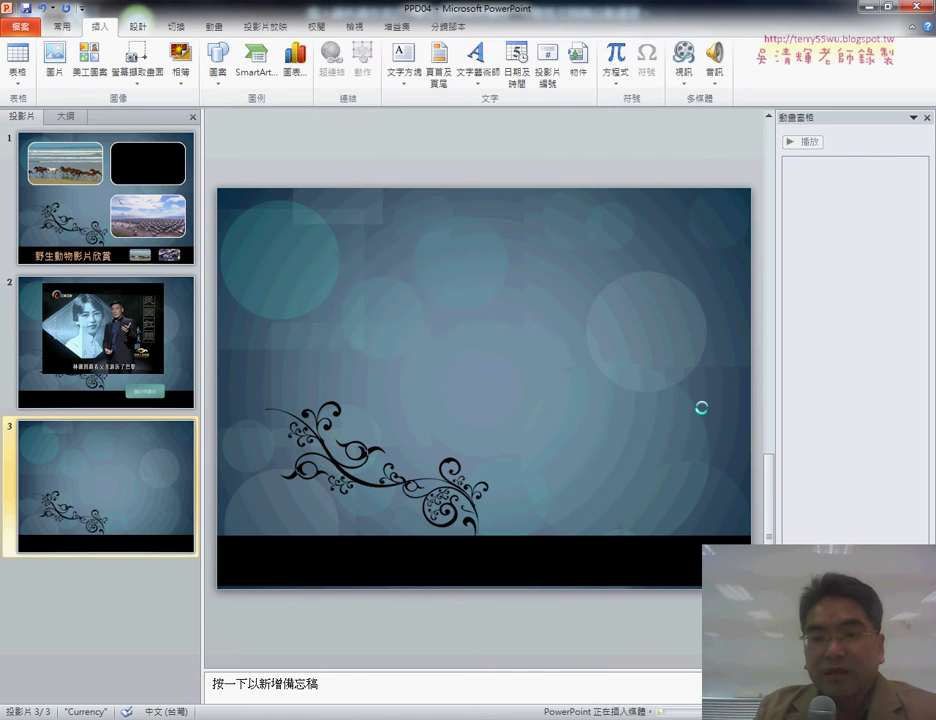
# - Resize the video to 15 cm wide, recentre it, and give it a rounded-rectangle frame
pyautogui.moveTo(492, 406); pyautogui.dragTo(386, 309)
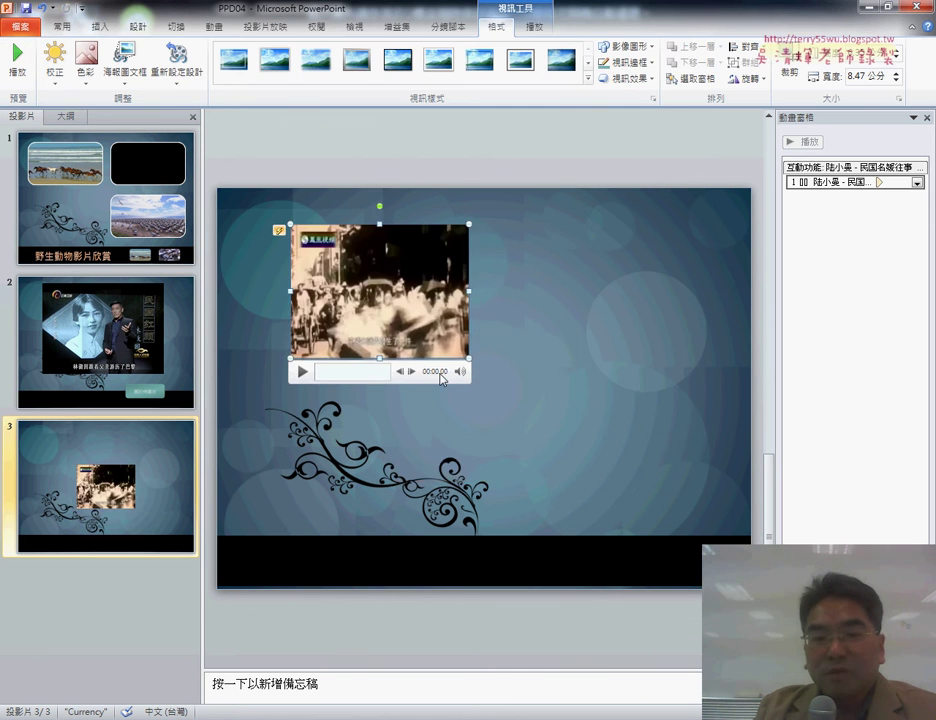
pyautogui.moveTo(469, 358)
pyautogui.mouseDown()
pyautogui.moveTo(653, 482)
pyautogui.moveTo(605, 462)
pyautogui.mouseUp()
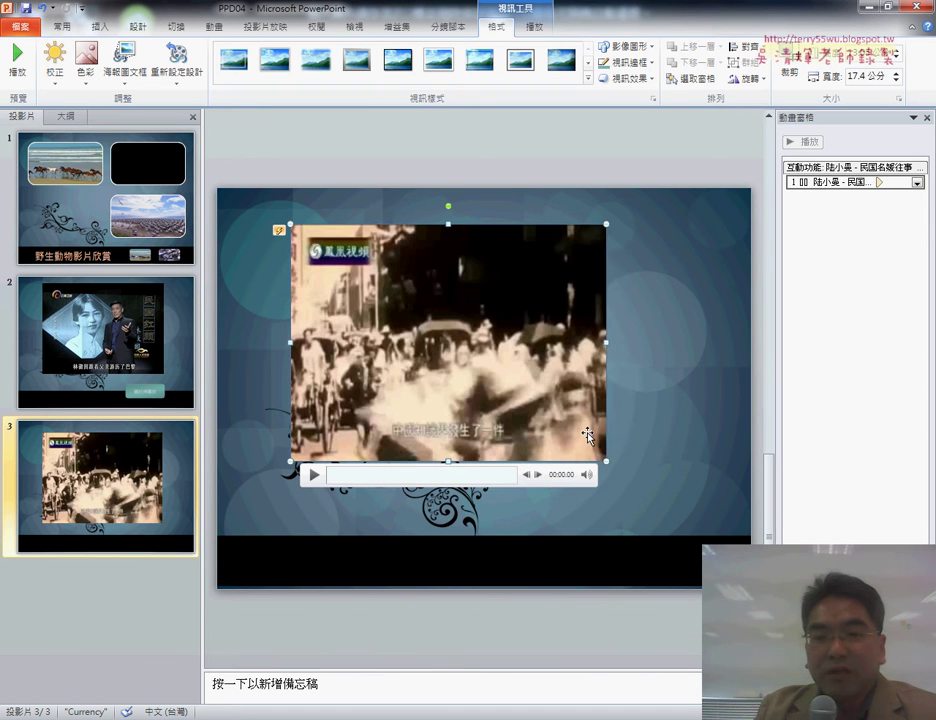
pyautogui.moveTo(500, 404); pyautogui.dragTo(526, 395)
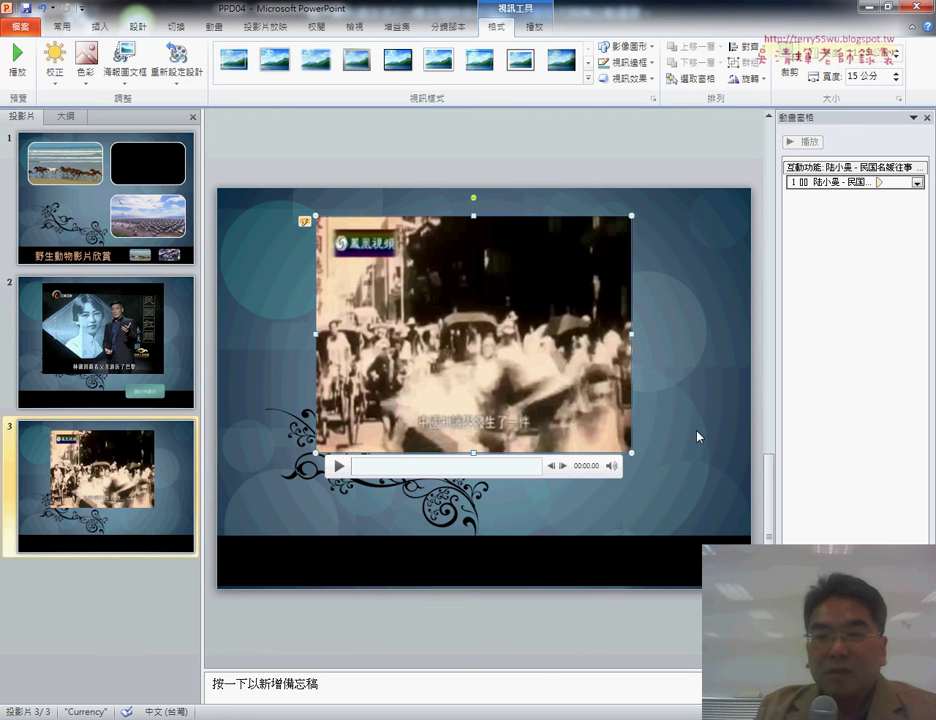
pyautogui.click(634, 48)
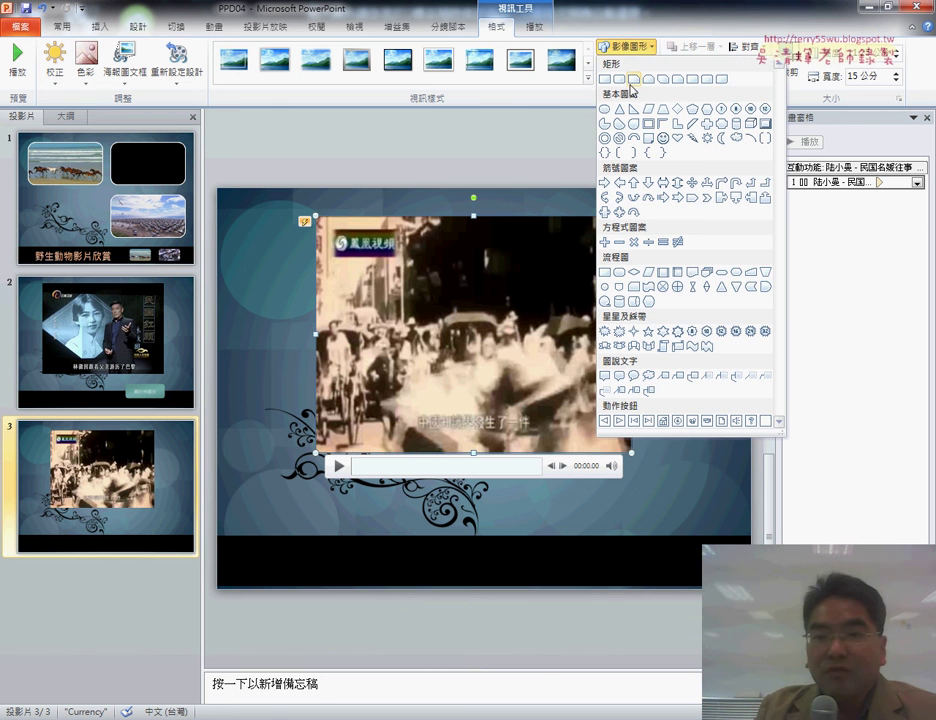
pyautogui.click(633, 80)
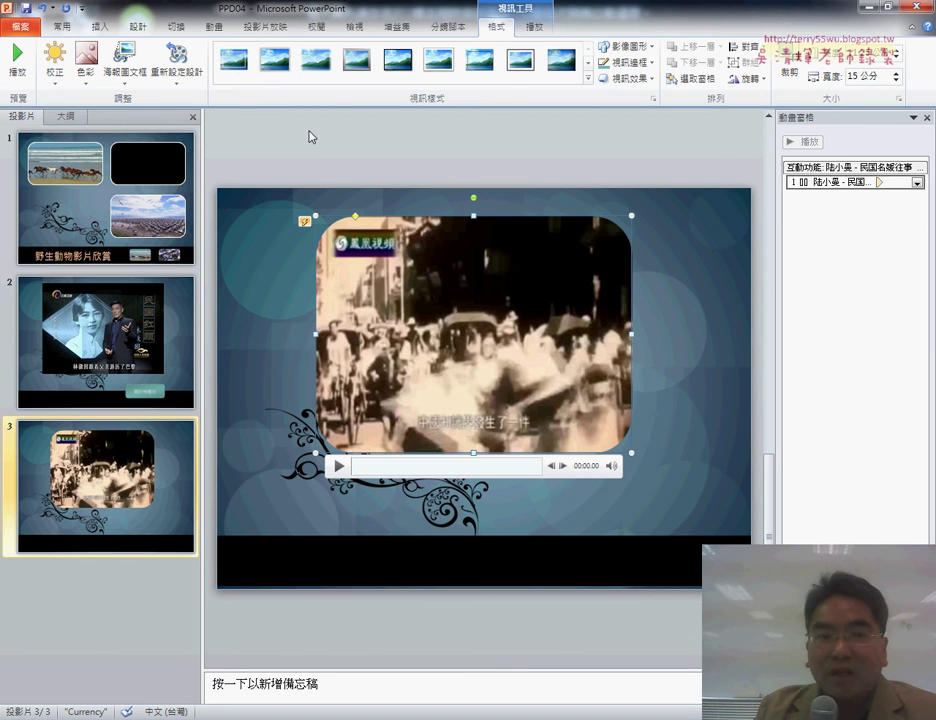
pyautogui.click(212, 28)
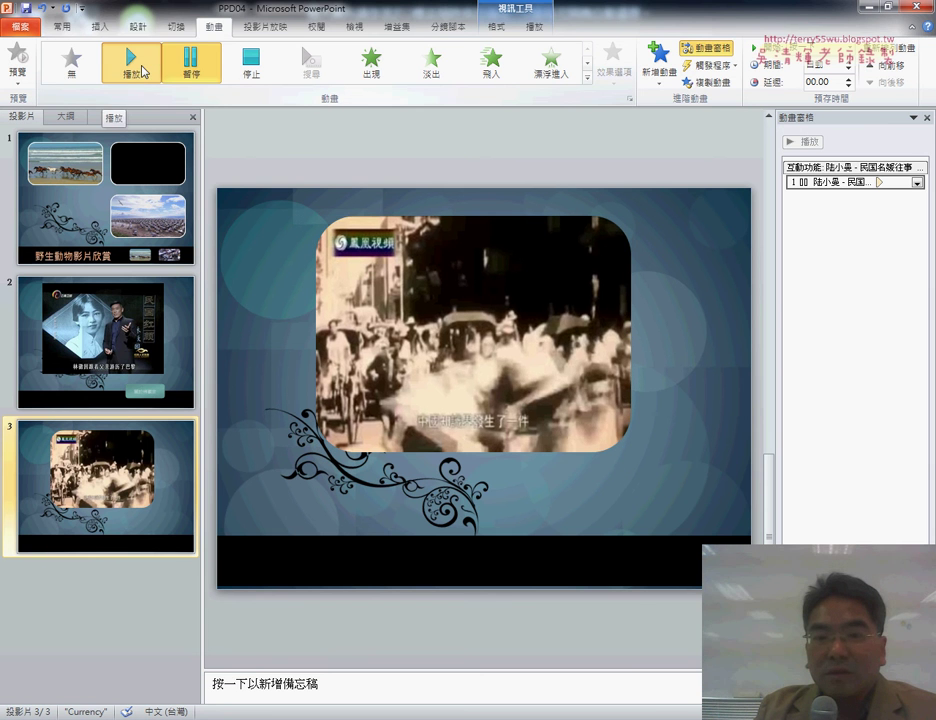
# - Apply the Play (播放) animation to the video and preview it once
pyautogui.click(144, 71)
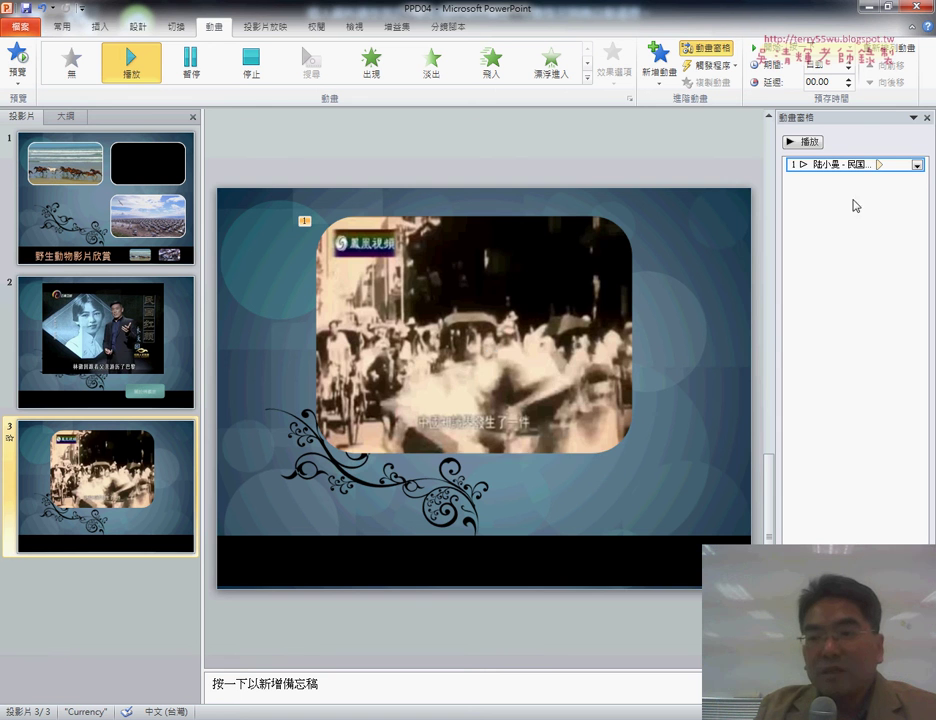
pyautogui.click(806, 143)
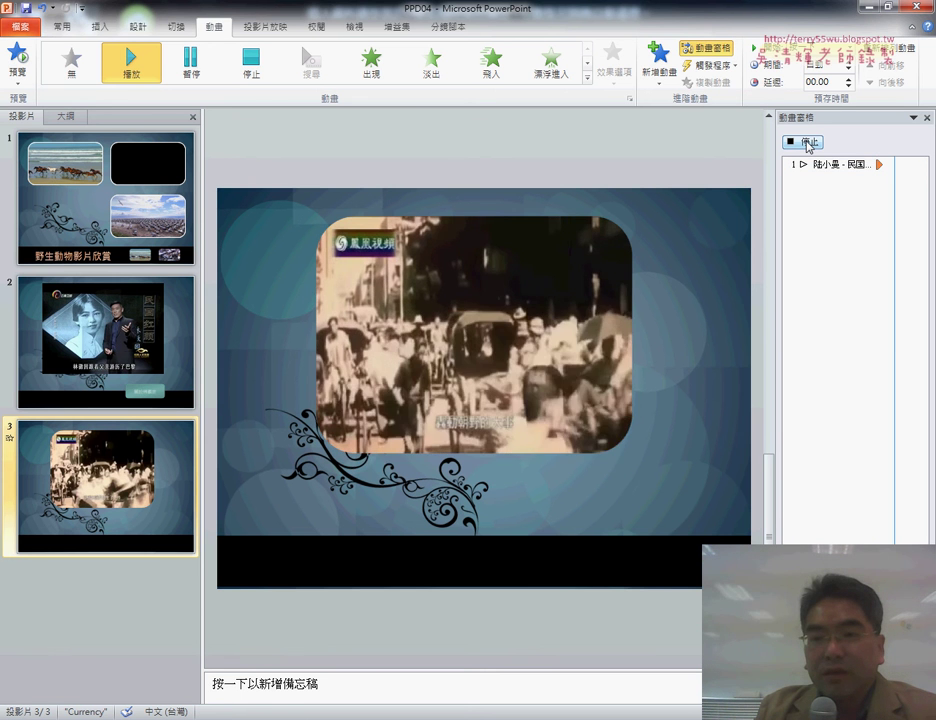
pyautogui.click(806, 143)
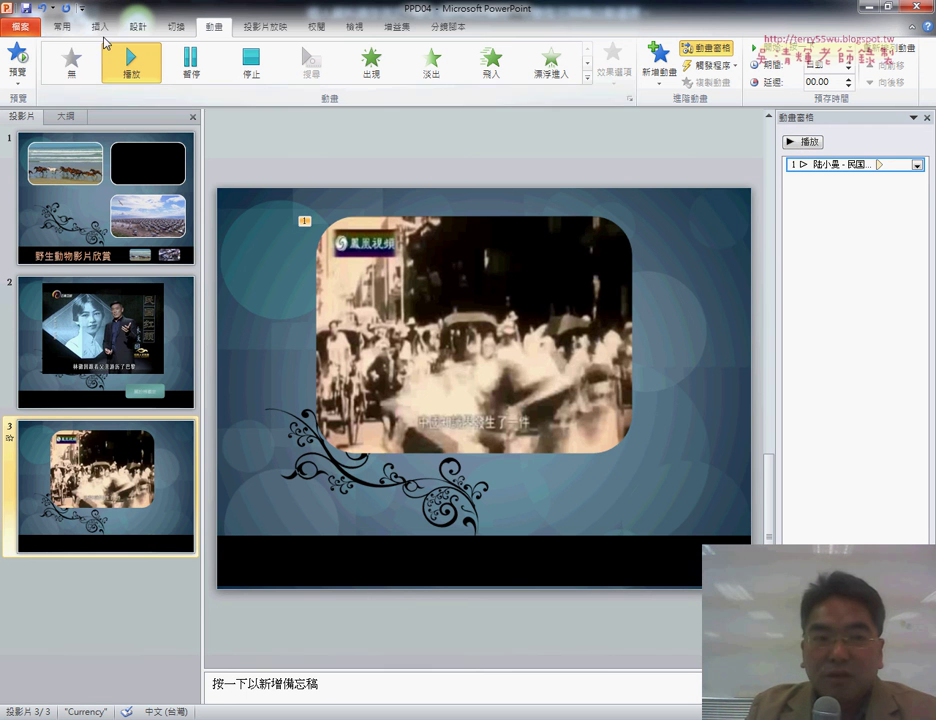
pyautogui.click(100, 27)
pyautogui.click(218, 72)
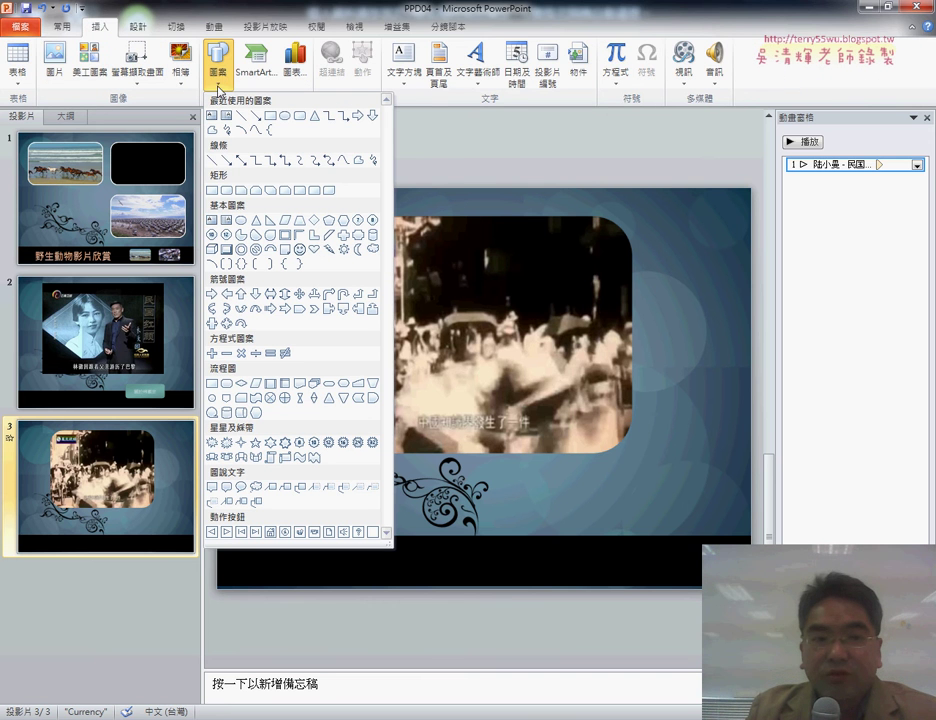
# - Draw a rounded-rectangle button below the video and label it 關於陸小曼
pyautogui.click(227, 191)
pyautogui.moveTo(527, 481); pyautogui.dragTo(631, 532)
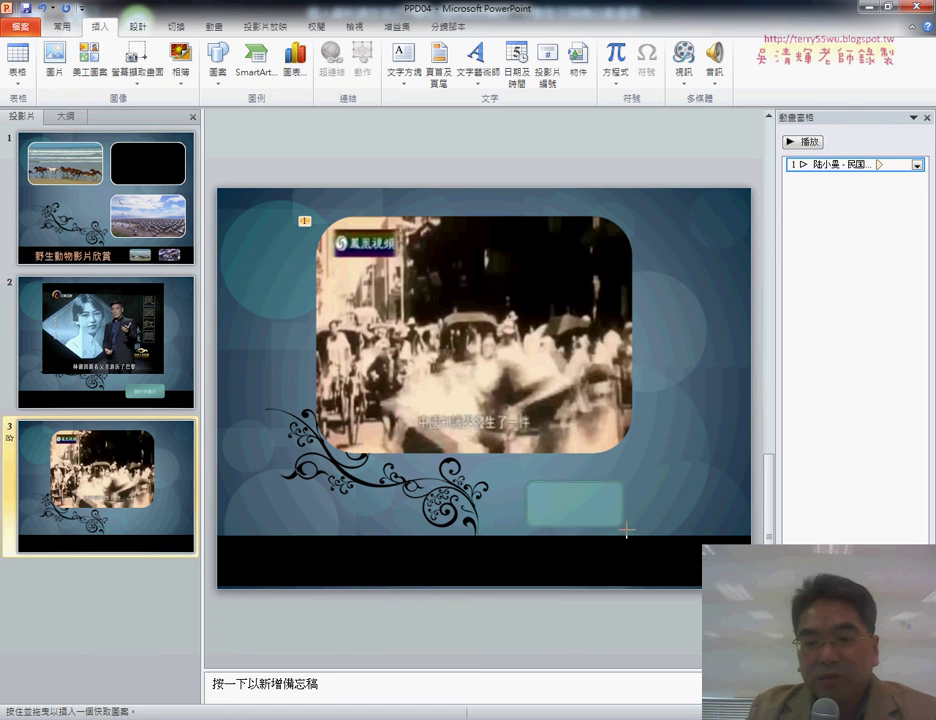
pyautogui.rightClick(568, 506)
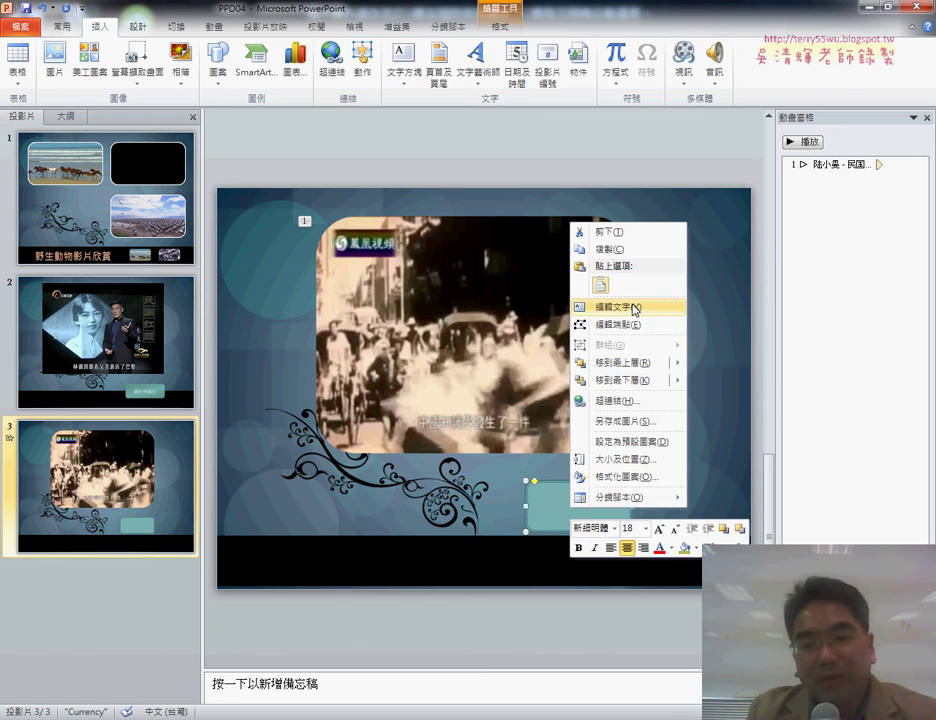
pyautogui.click(633, 308)
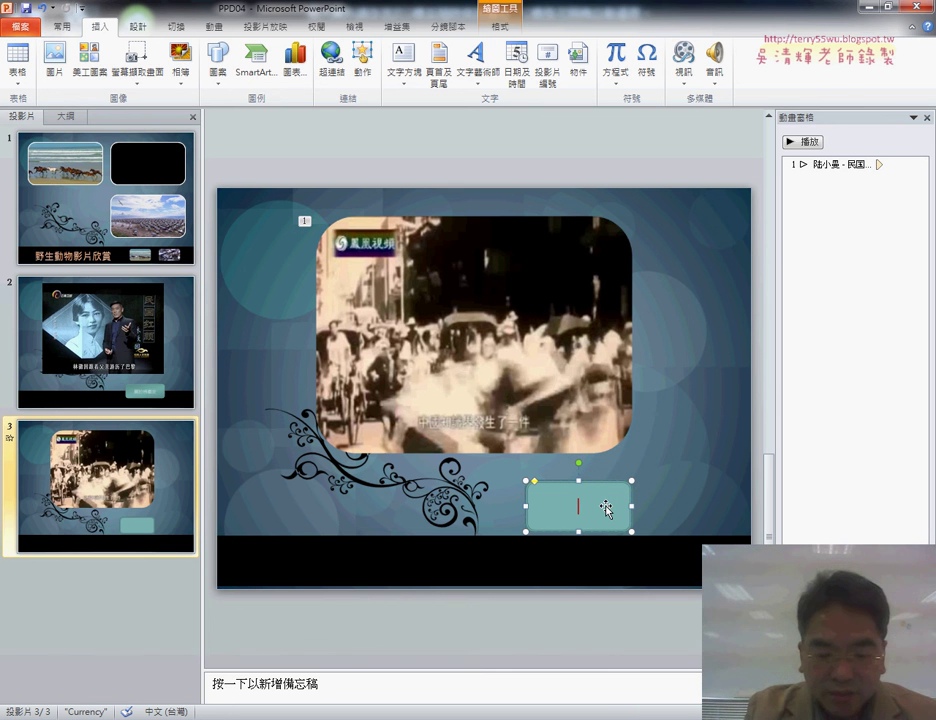
pyautogui.write('關於')
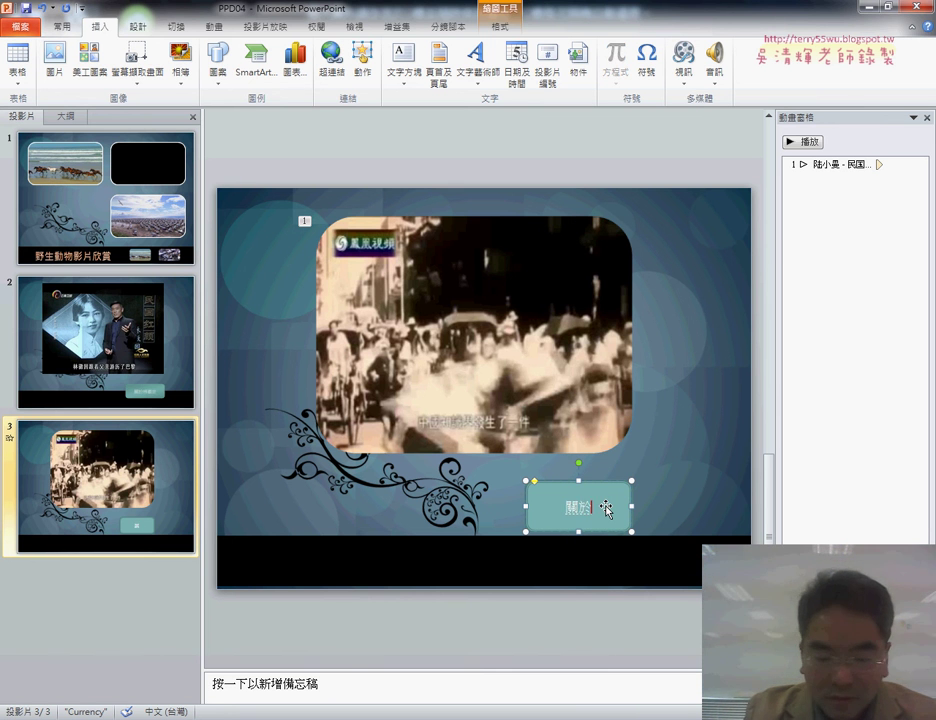
pyautogui.write('陸小')
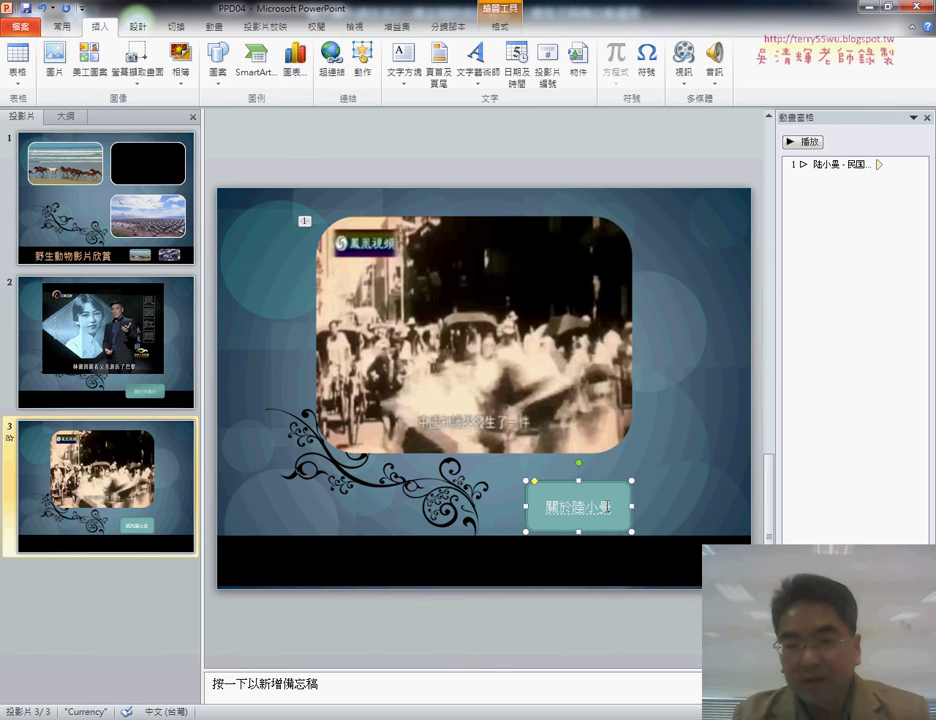
pyautogui.write('曼')
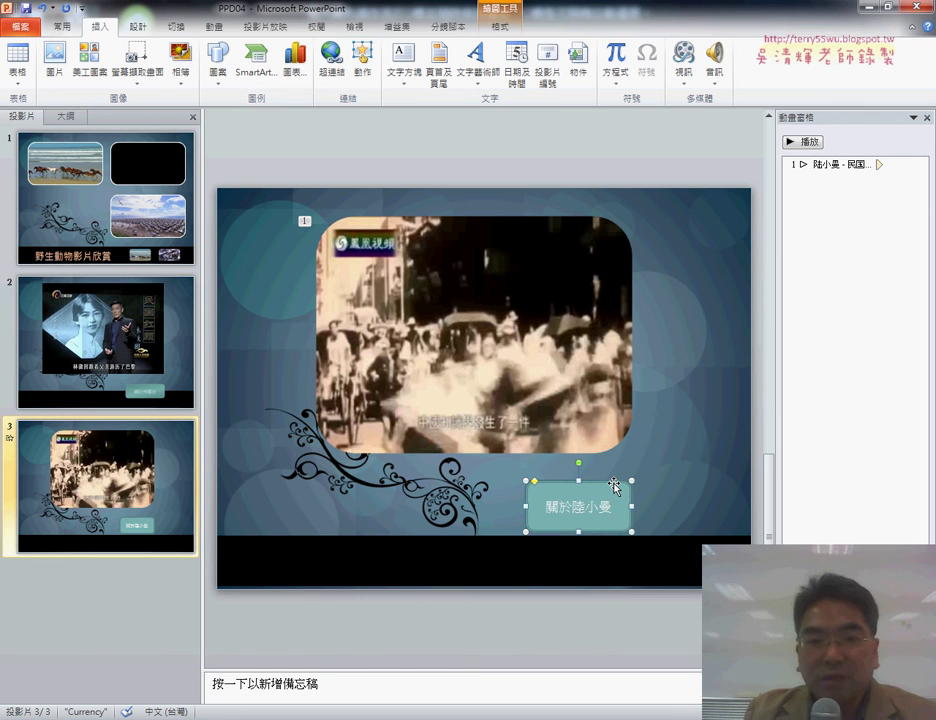
# - Give the 關於陸小曼 button a pale gold gradient shape style from row 4
pyautogui.click(500, 26)
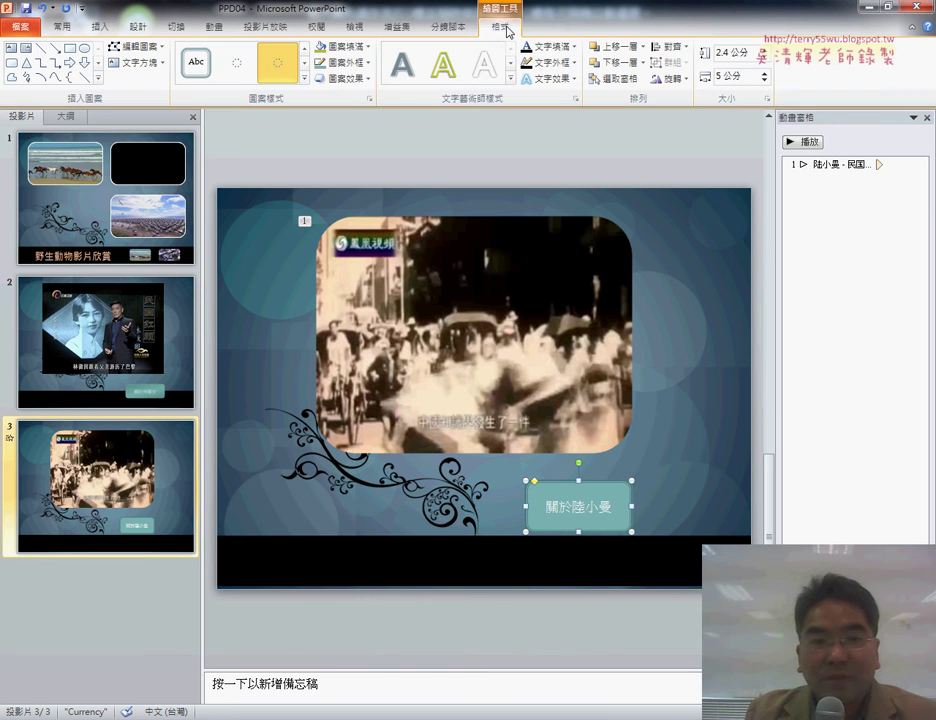
pyautogui.click(313, 78)
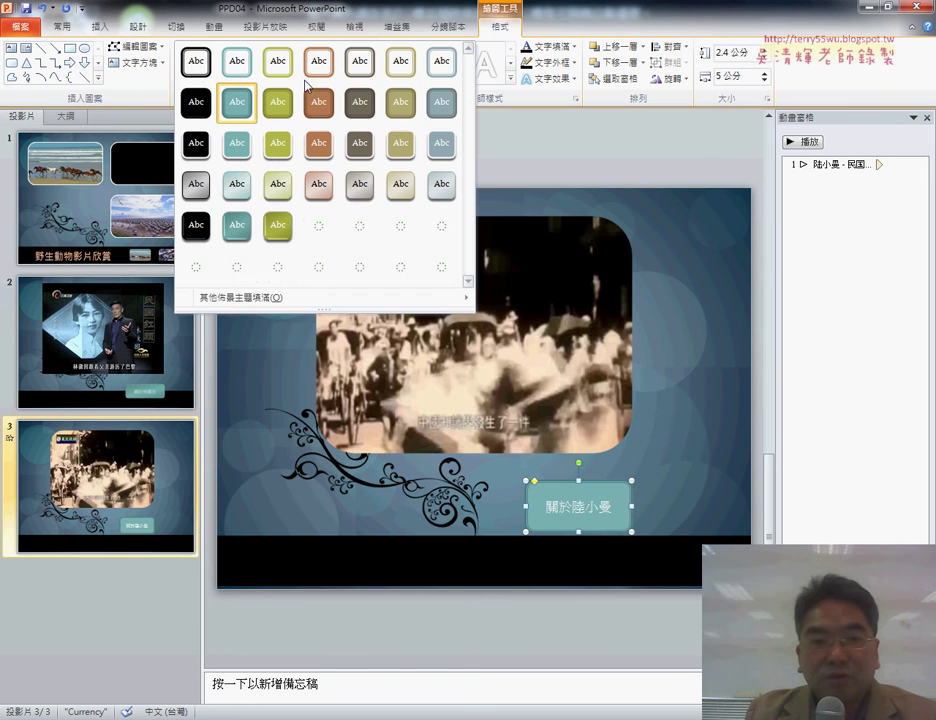
pyautogui.click(278, 186)
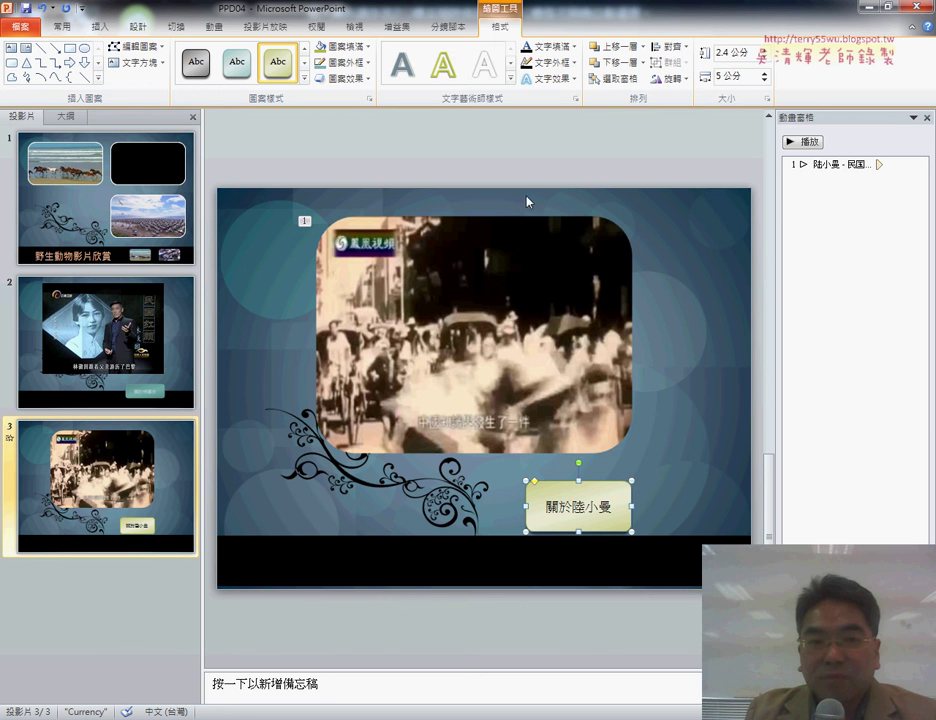
pyautogui.click(62, 26)
pyautogui.click(846, 78)
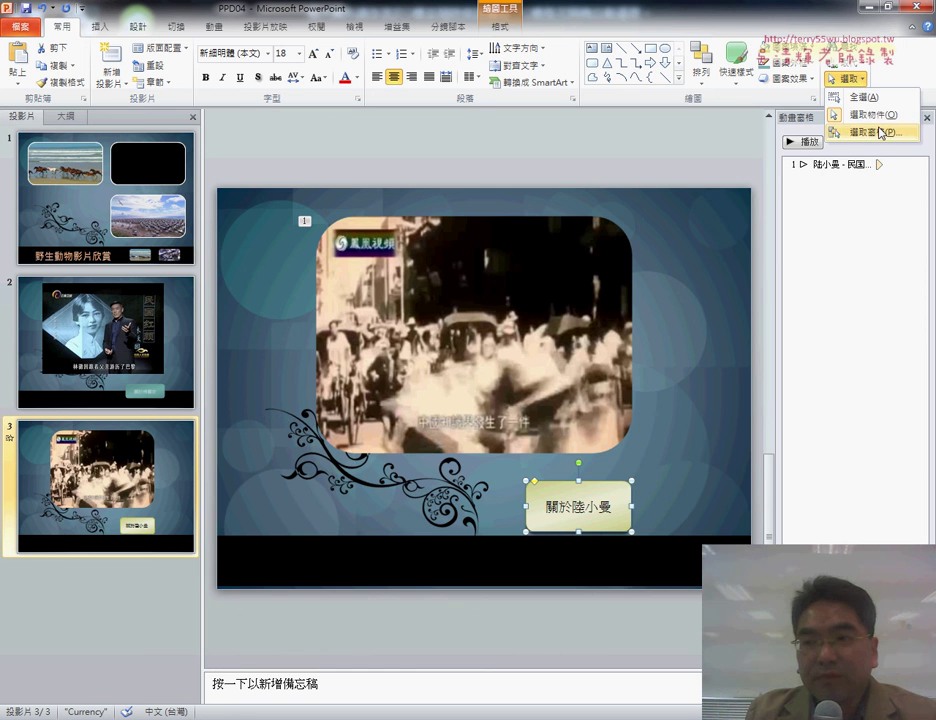
# - Trigger the video's Play animation on click of 圓角矩形 2, the 關於陸小曼 button
pyautogui.click(878, 131)
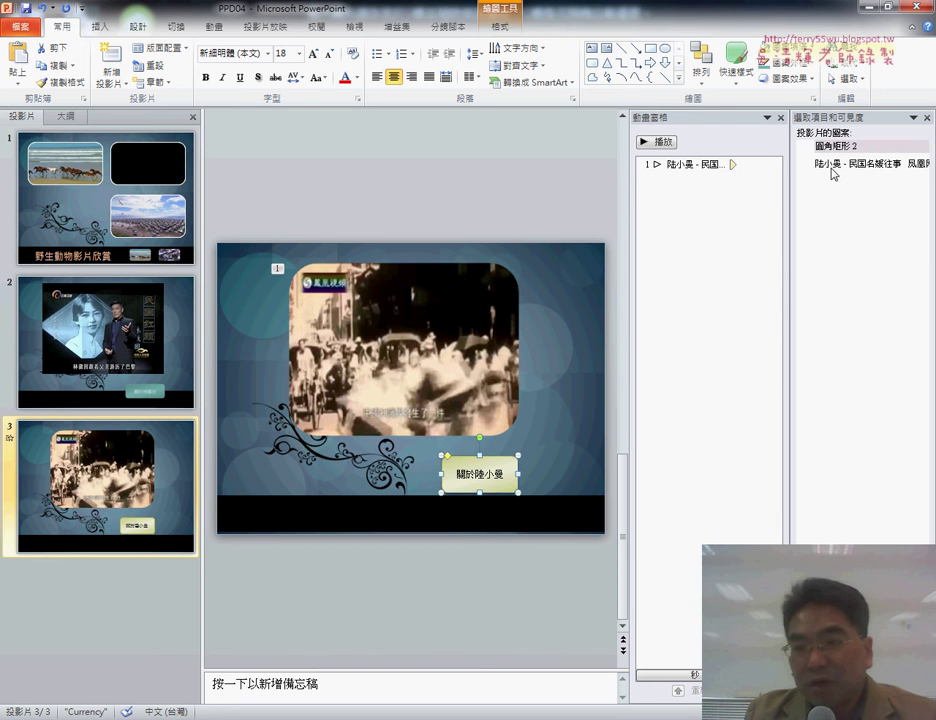
pyautogui.click(853, 165)
pyautogui.click(848, 147)
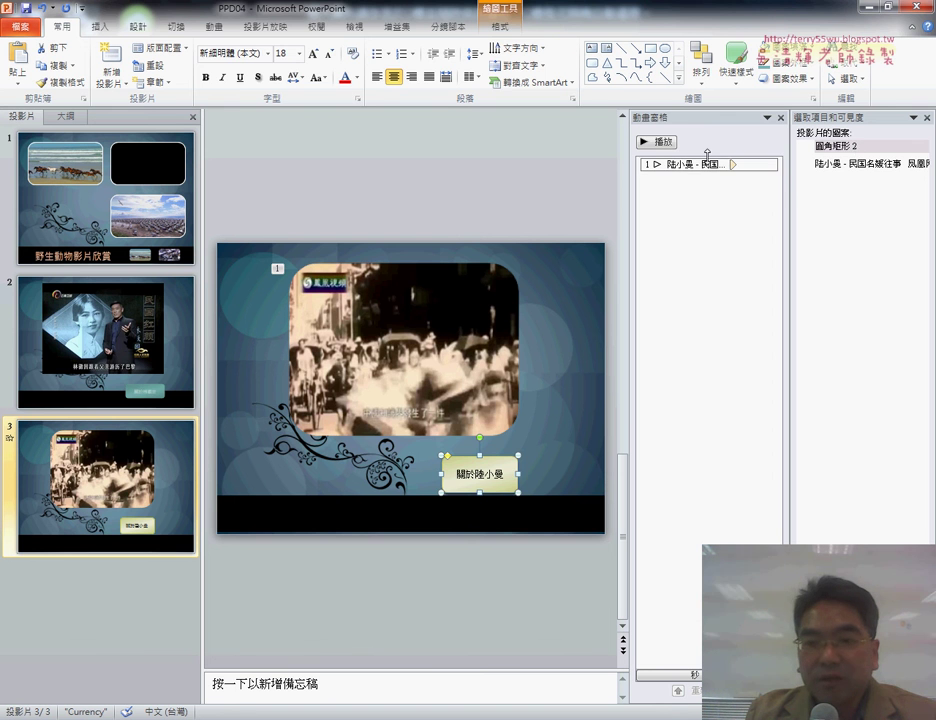
pyautogui.click(677, 163)
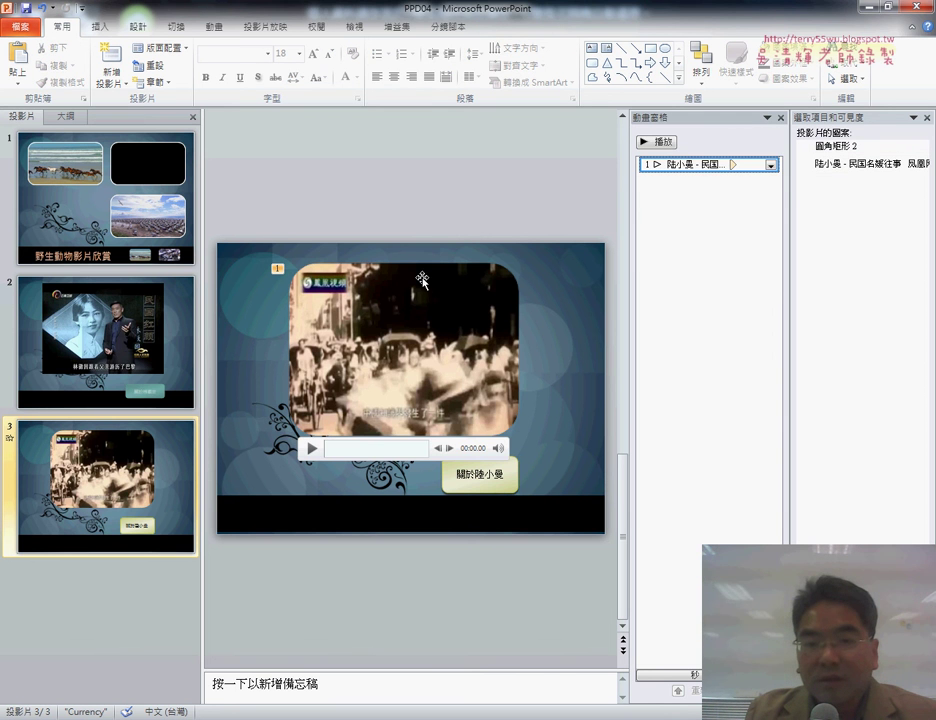
pyautogui.click(406, 273)
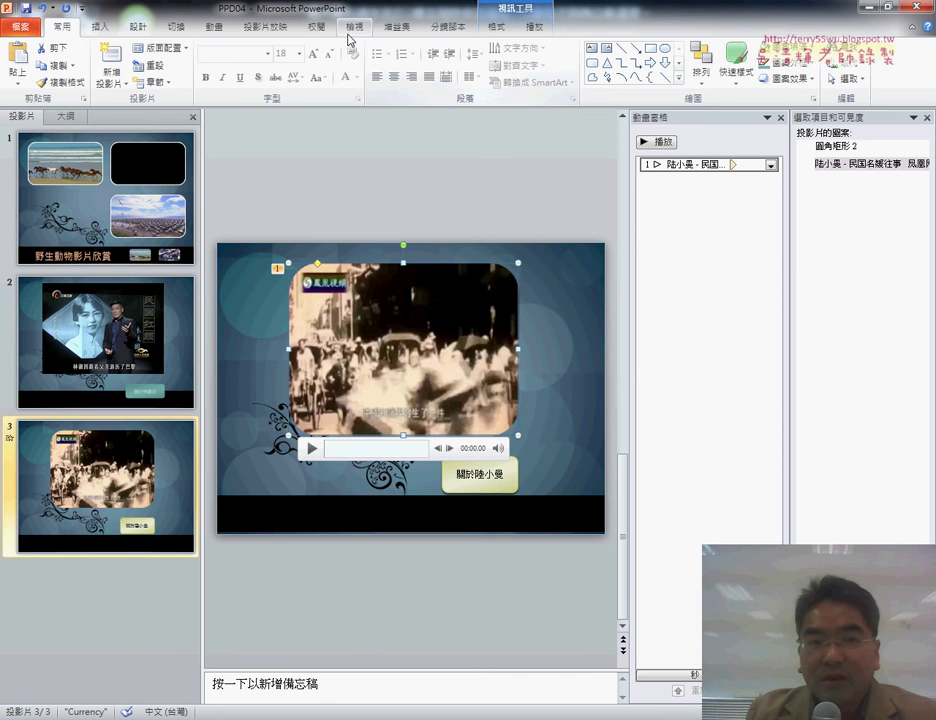
pyautogui.click(214, 28)
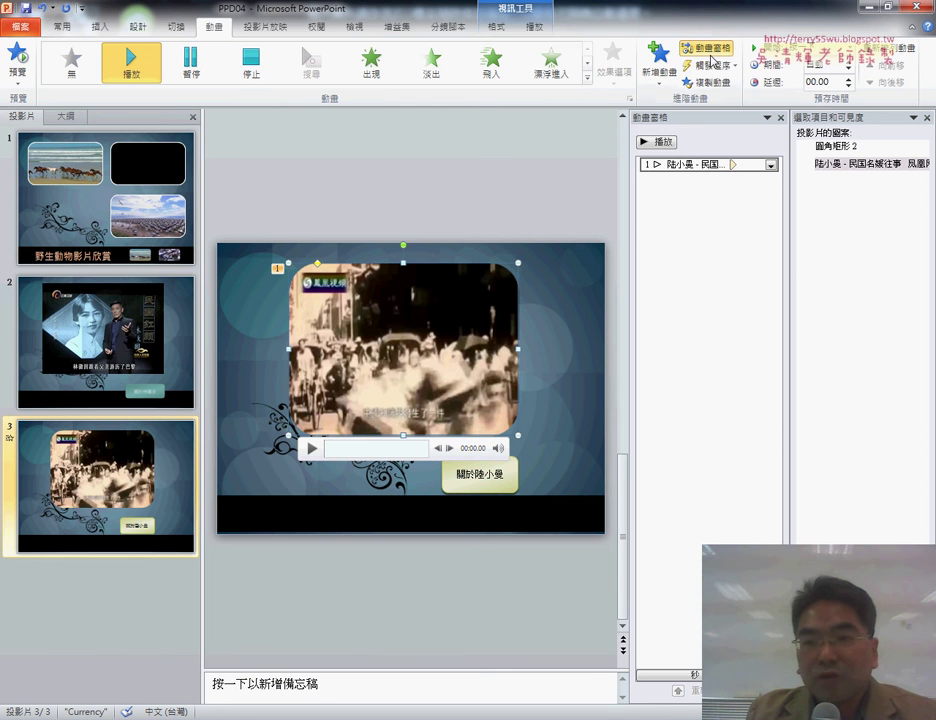
pyautogui.click(712, 64)
pyautogui.moveTo(725, 84)
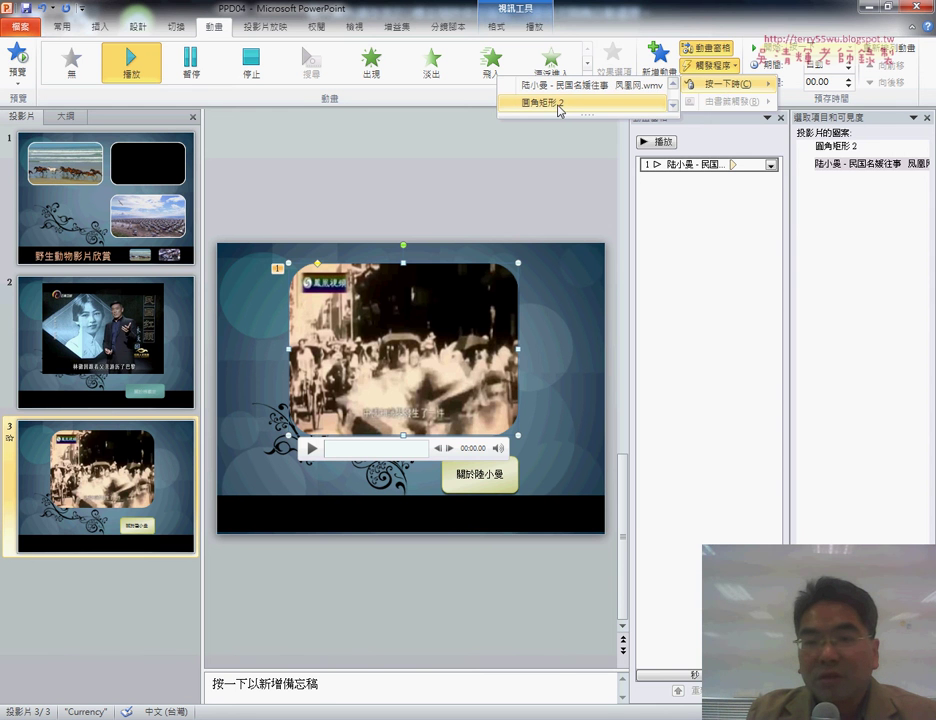
pyautogui.click(557, 110)
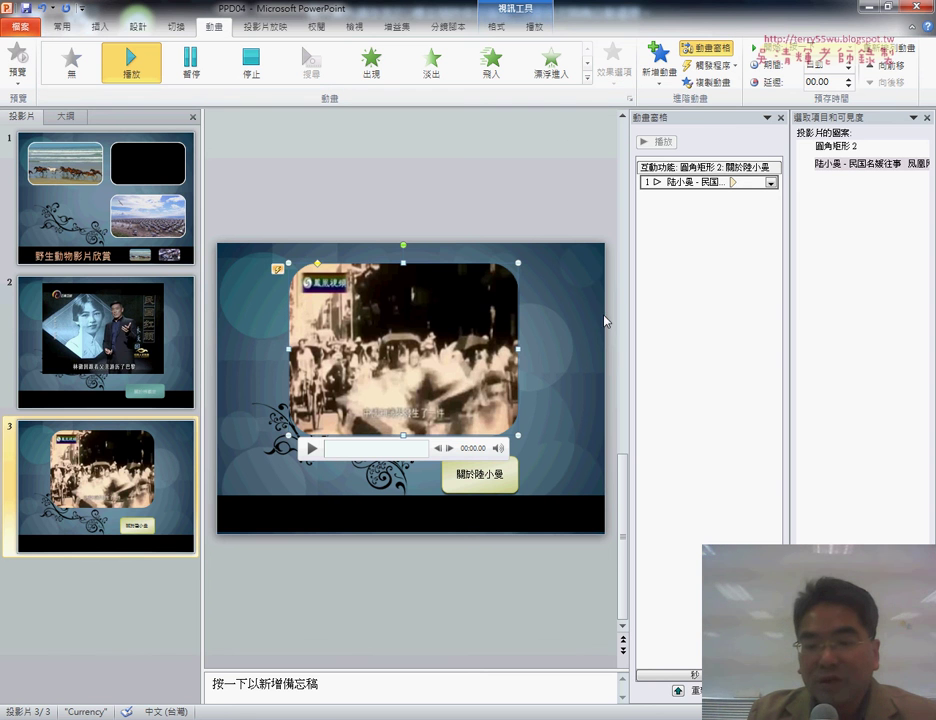
# - Start the slide show from the current slide with Shift+F5
pyautogui.hotkey('shift', 'F5')
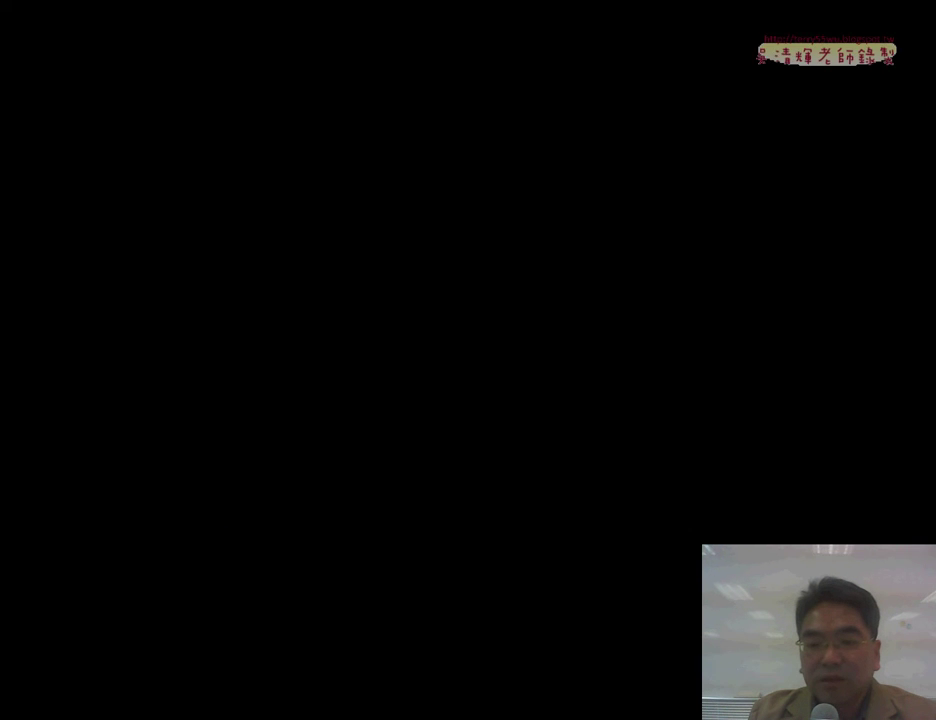